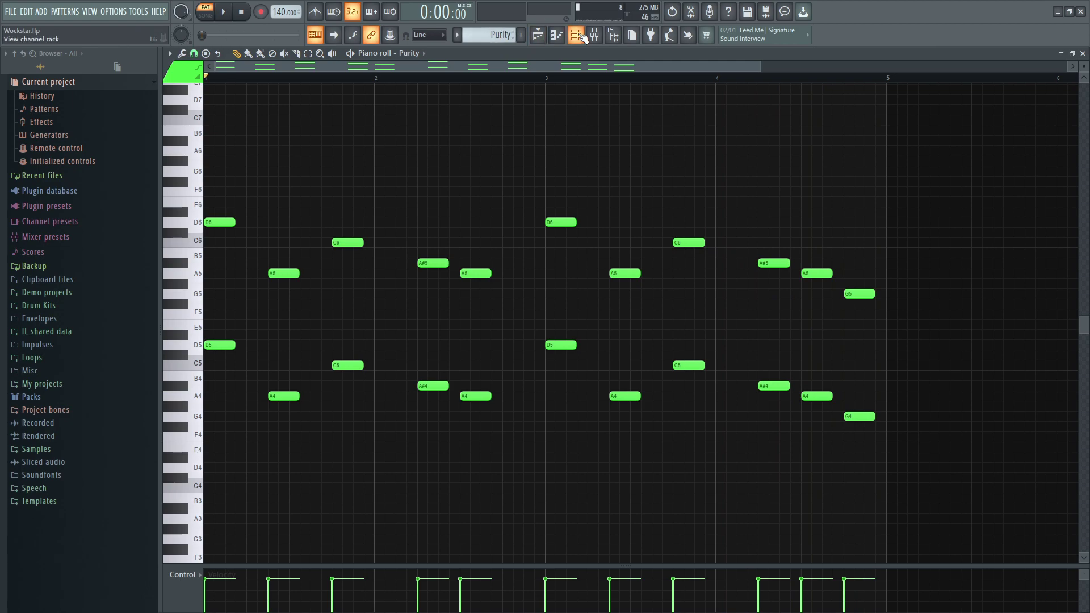
Open the Purity channel's instrument from the channel rack to check its sound, and close it again.
{"action": "left_click", "coordinate": [370, 233]}
{"action": "right_click", "coordinate": [397, 107]}
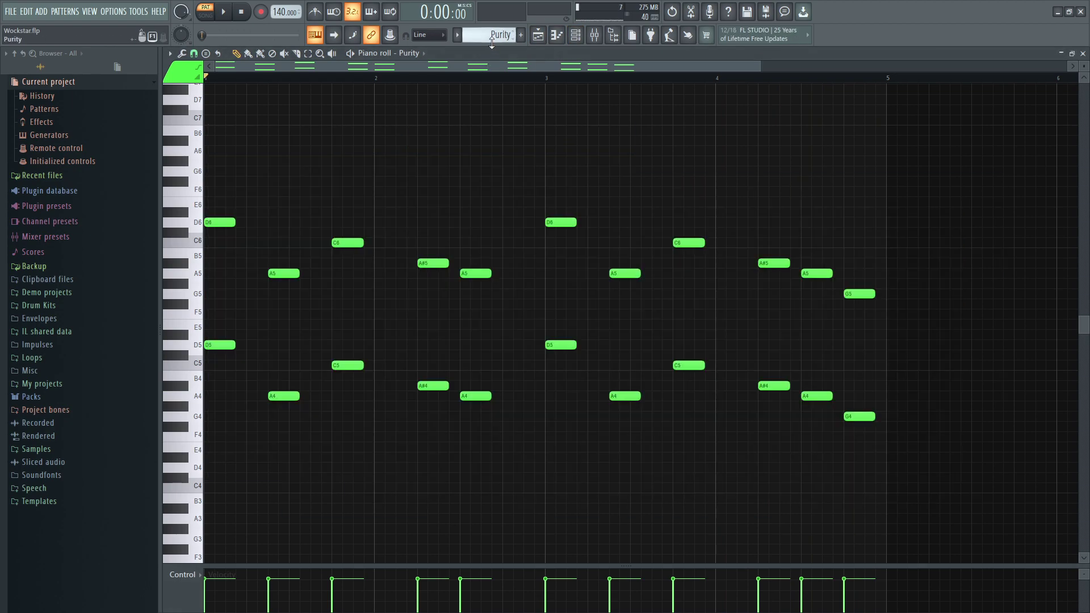
Switch to the Serum pattern, show its notes in the piano roll and play it back.
{"action": "left_click_drag", "start_coordinate": [490, 35], "coordinate": [489, 28]}
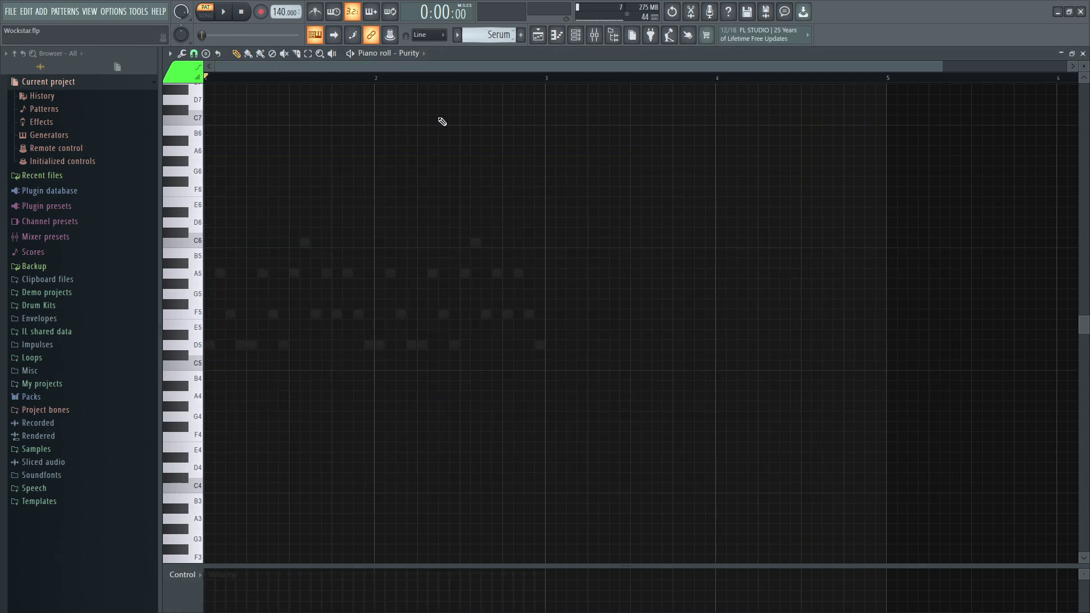
{"action": "double_click", "coordinate": [306, 245]}
{"action": "key", "text": "space"}
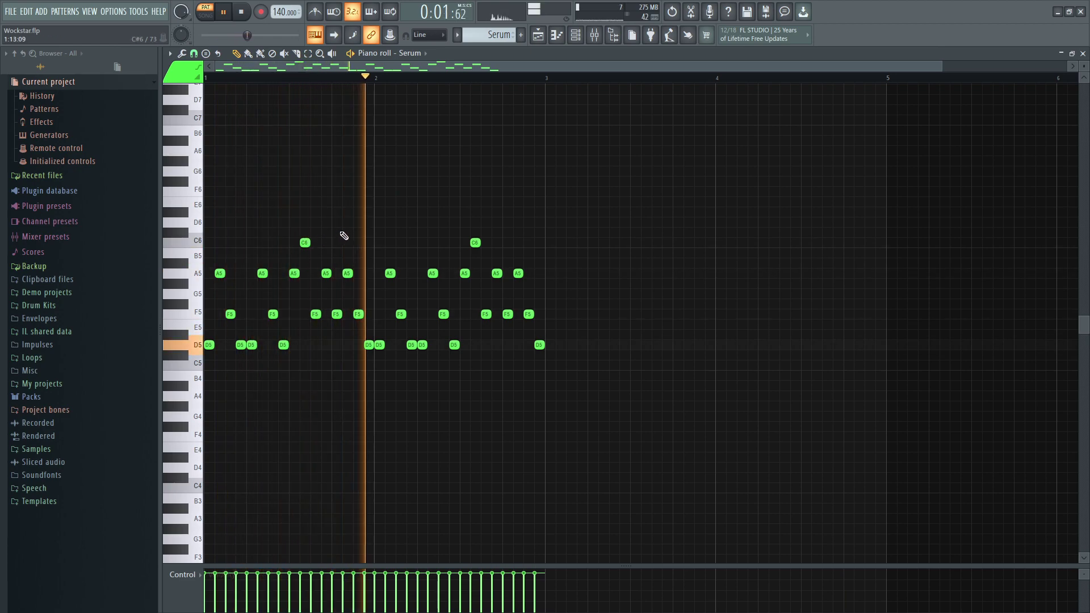
{"action": "key", "text": "space"}
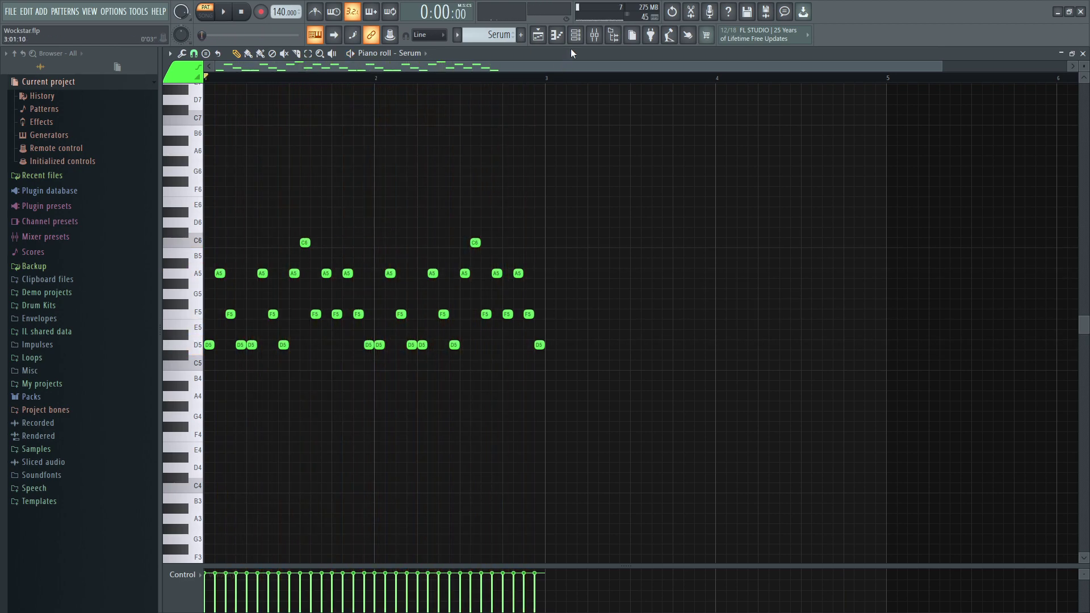
Open the Serum synth from the channel rack, review its FX and Matrix pages, and close it.
{"action": "key", "text": "F6"}
{"action": "left_click", "coordinate": [358, 244]}
{"action": "left_click", "coordinate": [334, 148]}
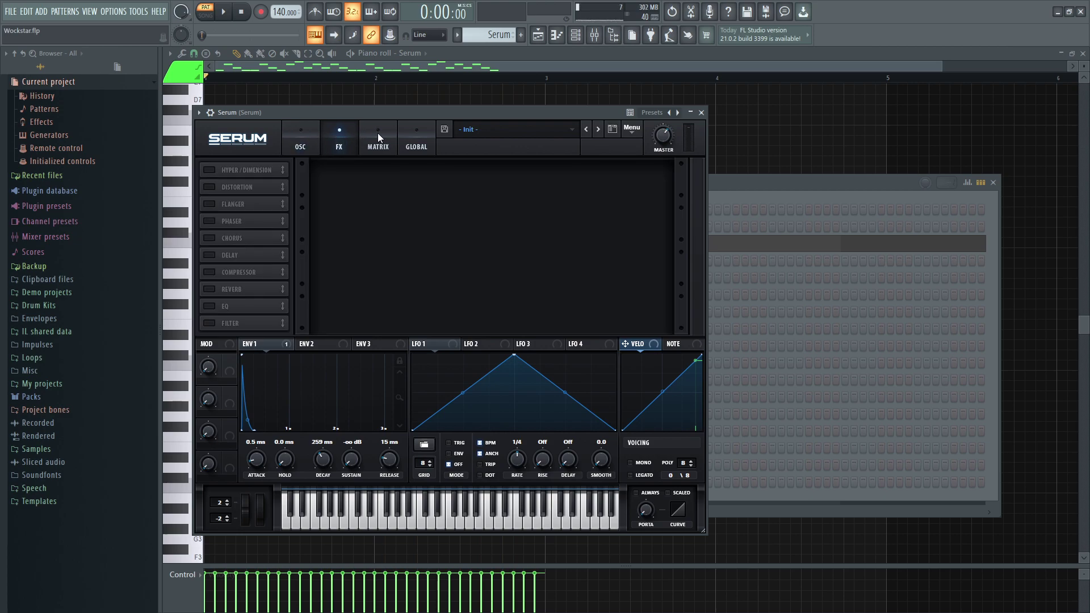
{"action": "left_click", "coordinate": [377, 136]}
{"action": "left_click", "coordinate": [408, 100]}
Select the Purity #2 pattern and play back its notes.
{"action": "left_click_drag", "start_coordinate": [489, 35], "coordinate": [489, 41]}
{"action": "scroll", "coordinate": [318, 282], "scroll_direction": "down", "scroll_amount": 5}
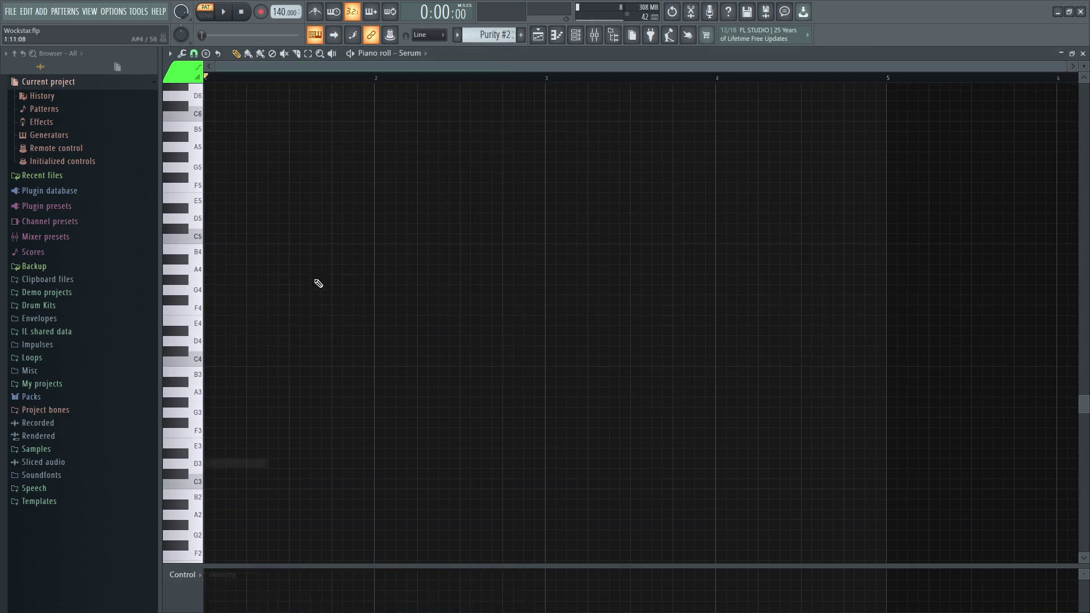
{"action": "key", "text": "space"}
{"action": "key", "text": "space"}
Open the Purity #2 instrument, show its preset list to see the sound used, and close it.
{"action": "key", "text": "F6"}
{"action": "left_click", "coordinate": [382, 260]}
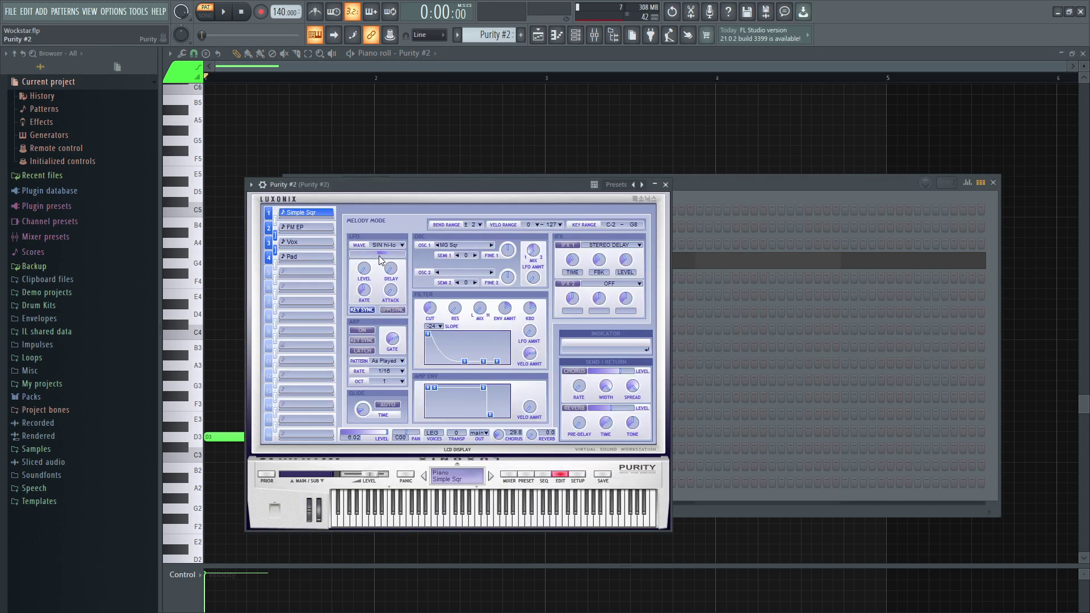
{"action": "left_click", "coordinate": [526, 474]}
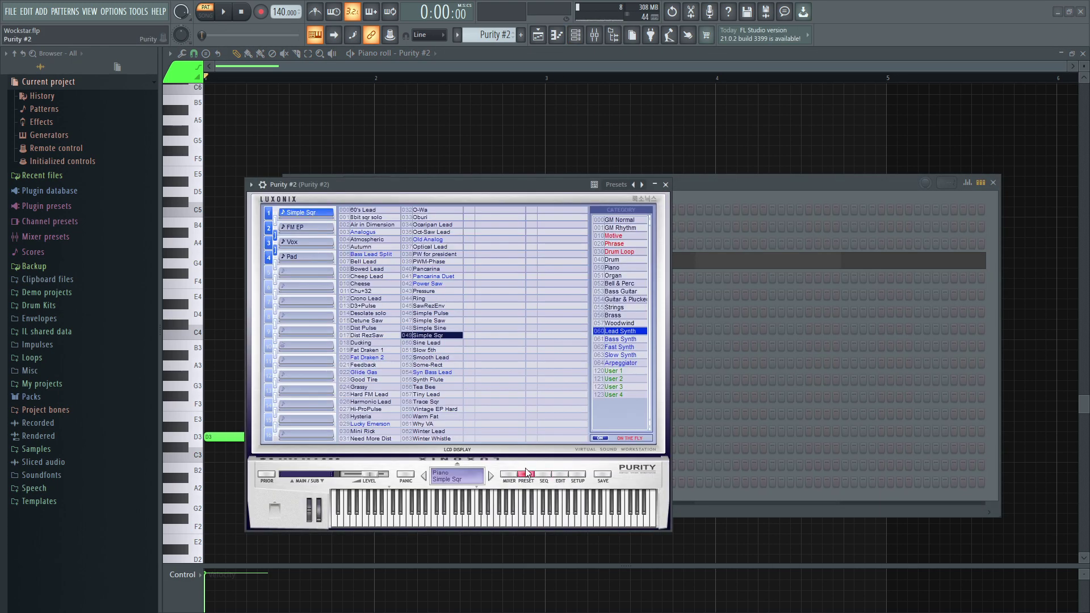
{"action": "left_click", "coordinate": [428, 127]}
Select the Purity #3 pattern and set the playback position to the start of its D6 note in bar 2.
{"action": "left_click_drag", "start_coordinate": [492, 36], "coordinate": [492, 41]}
{"action": "scroll", "coordinate": [389, 253], "scroll_direction": "down", "scroll_amount": 5}
{"action": "scroll", "coordinate": [271, 402], "scroll_direction": "up", "scroll_amount": 6}
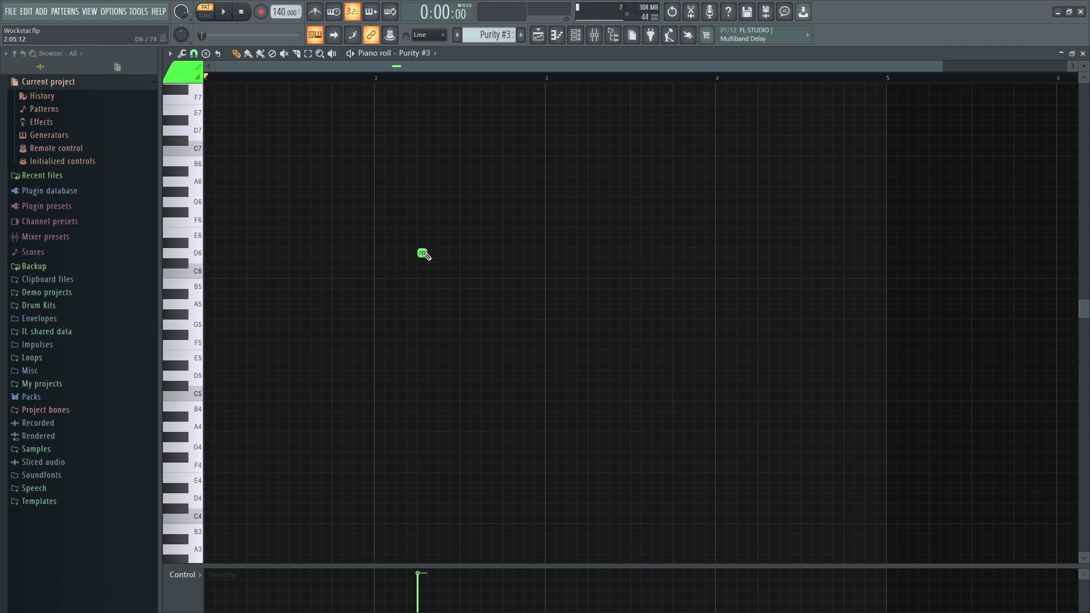
{"action": "left_click", "coordinate": [419, 79]}
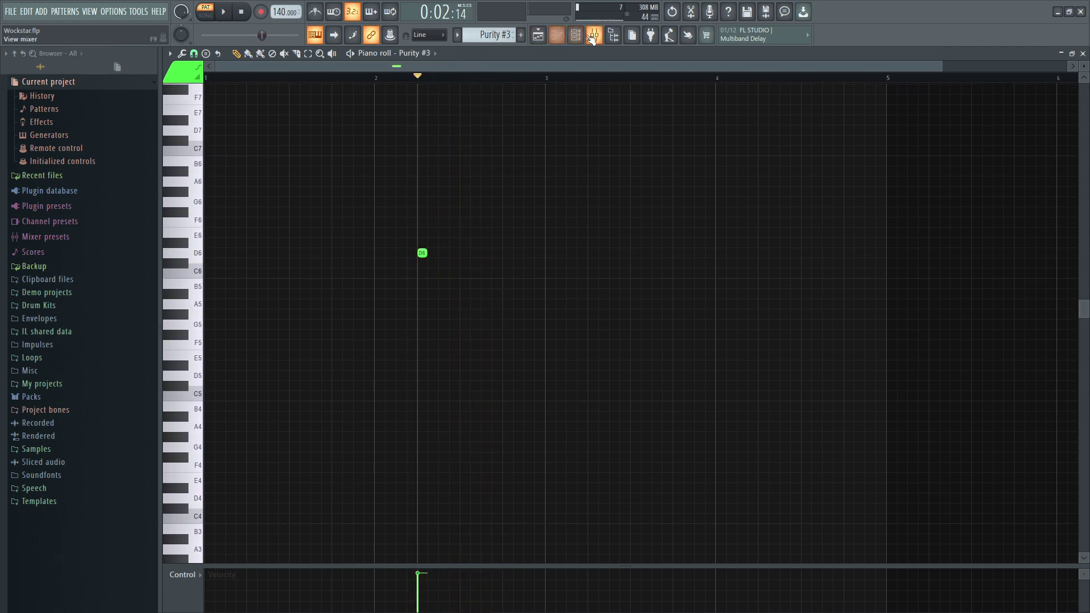
Open the Purity #3 instrument to view its preset, and close it.
{"action": "left_click", "coordinate": [575, 35]}
{"action": "left_click", "coordinate": [383, 273]}
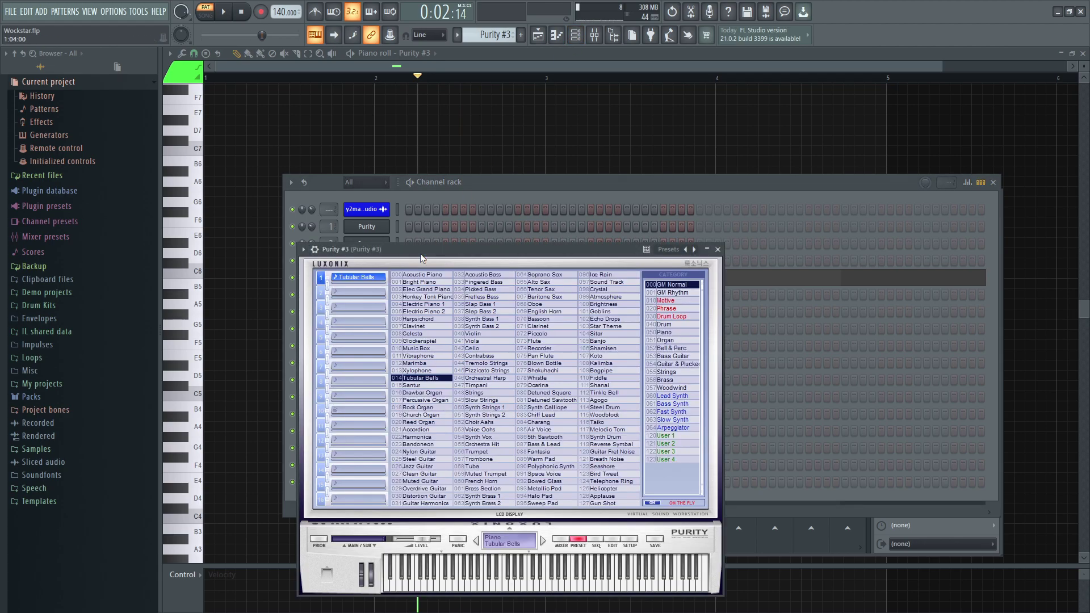
{"action": "key", "text": "F6"}
Select the Purity #7 pattern and listen to its notes from the beginning.
{"action": "left_click_drag", "start_coordinate": [494, 36], "coordinate": [494, 24]}
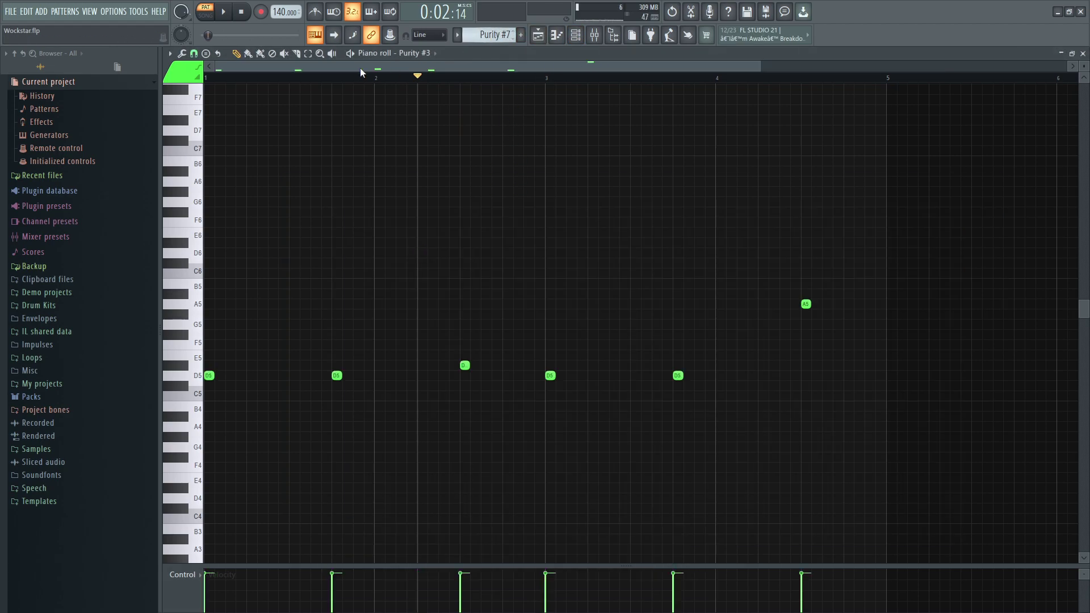
{"action": "key", "text": "space"}
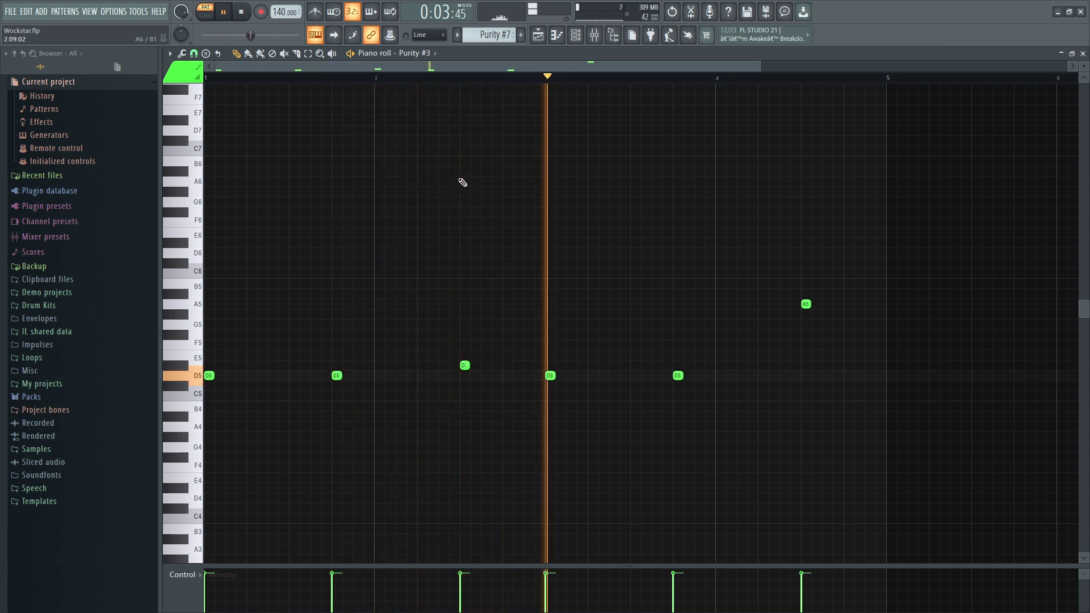
{"action": "scroll", "coordinate": [438, 216], "scroll_direction": "down", "scroll_amount": 2}
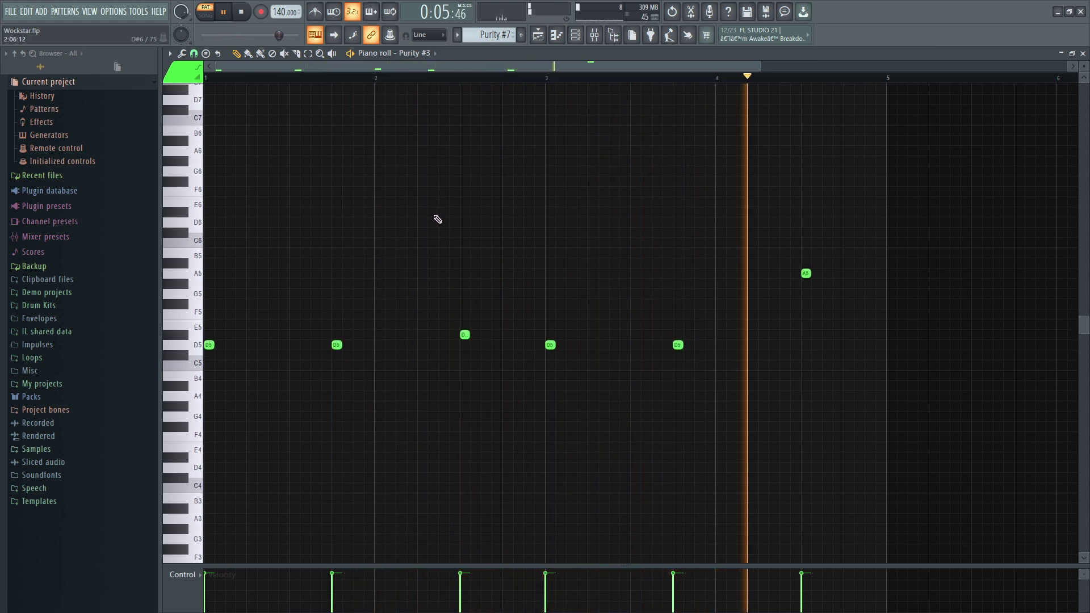
{"action": "key", "text": "space"}
Select the Purity #4 pattern and play it from the start of its note in bar 2.
{"action": "scroll", "coordinate": [501, 34], "scroll_direction": "up", "scroll_amount": 3}
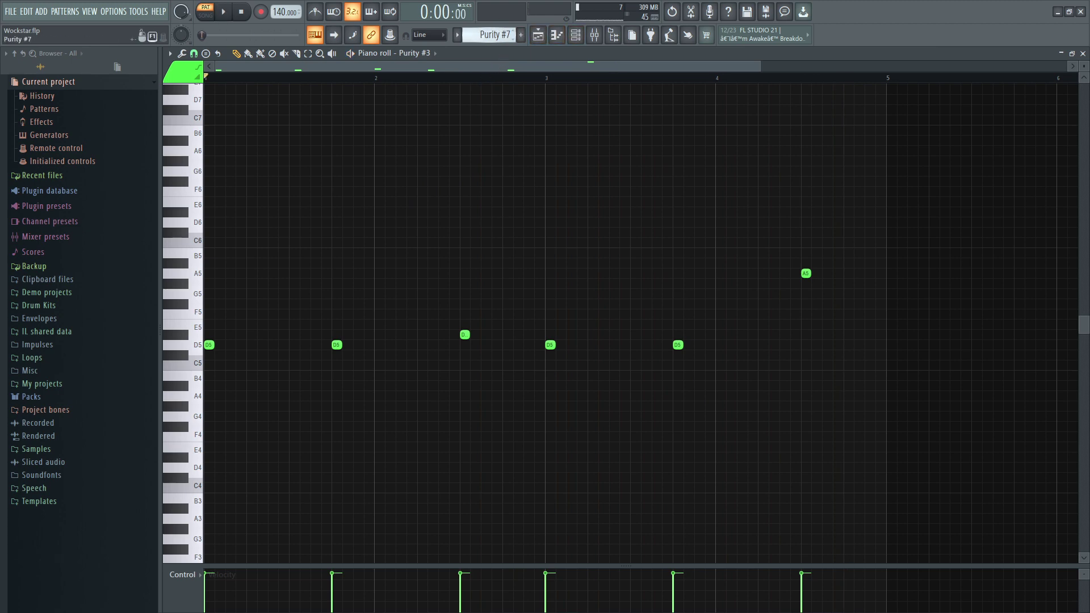
{"action": "left_click", "coordinate": [422, 78]}
{"action": "key", "text": "space"}
{"action": "key", "text": "space"}
Open the Purity #4 instrument to view its preset, and close it.
{"action": "left_click", "coordinate": [575, 35]}
{"action": "left_click", "coordinate": [364, 293]}
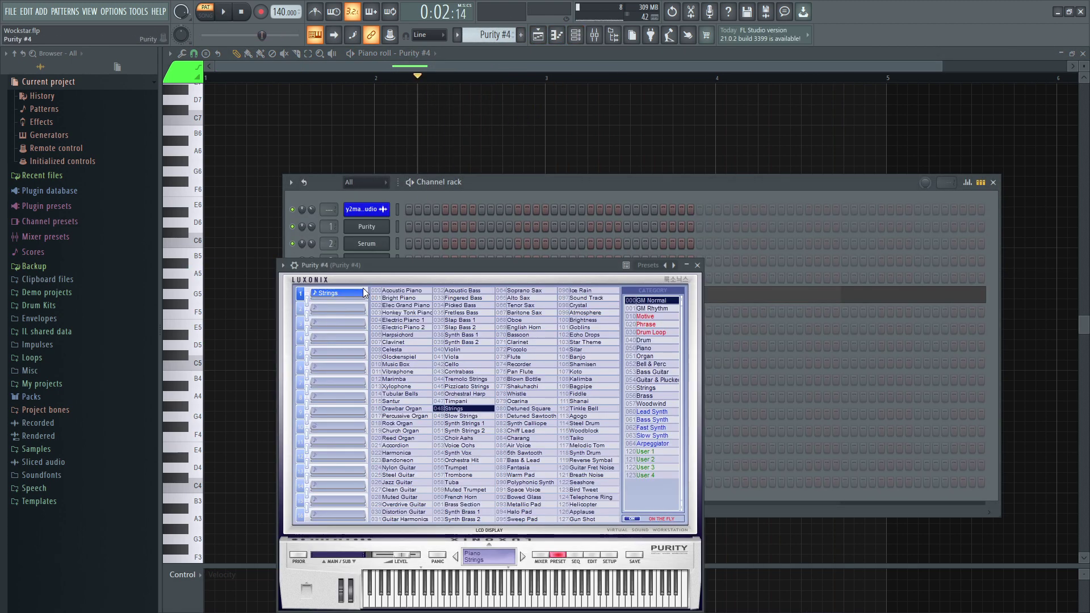
{"action": "left_click", "coordinate": [503, 164]}
Select the Purity #8 pattern and listen to its two overlapping long notes.
{"action": "scroll", "coordinate": [466, 30], "scroll_direction": "down", "scroll_amount": 4}
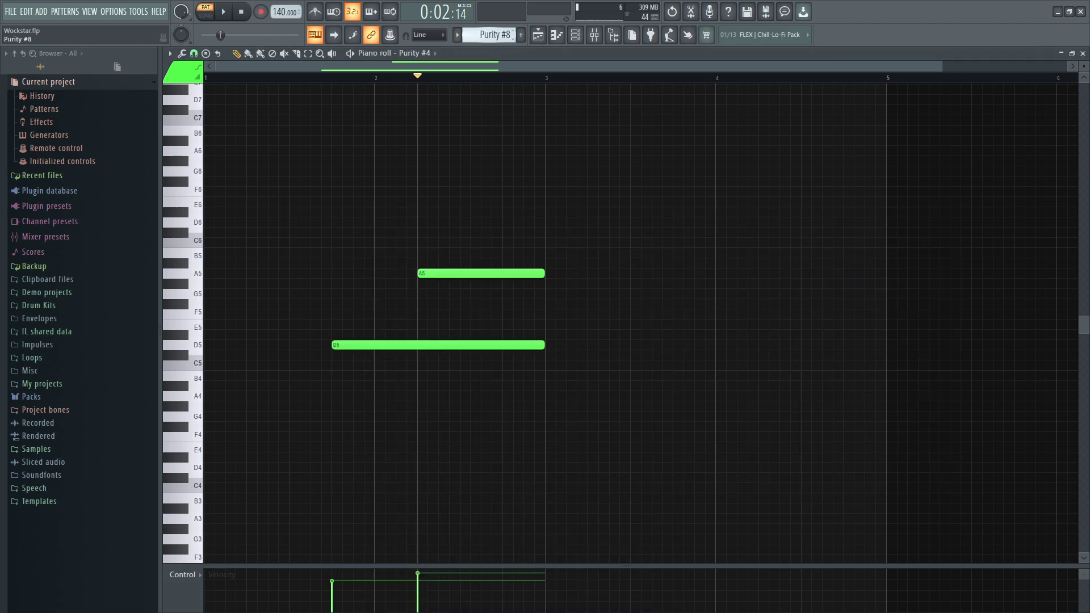
{"action": "key", "text": "space"}
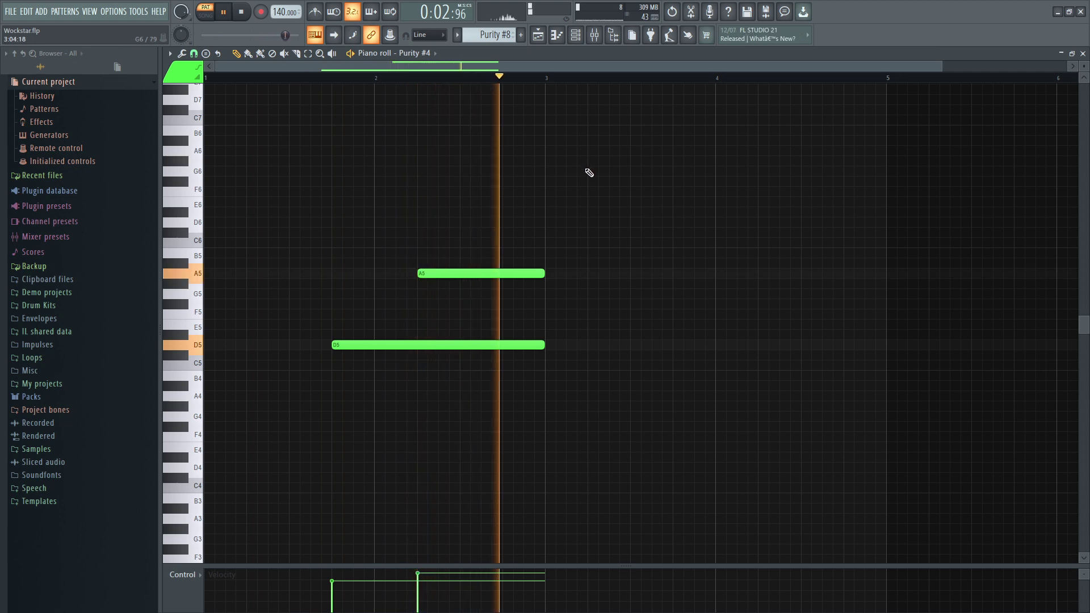
{"action": "key", "text": "space"}
Select the Purity #5 pattern and play back its notes.
{"action": "scroll", "coordinate": [503, 37], "scroll_direction": "up", "scroll_amount": 3}
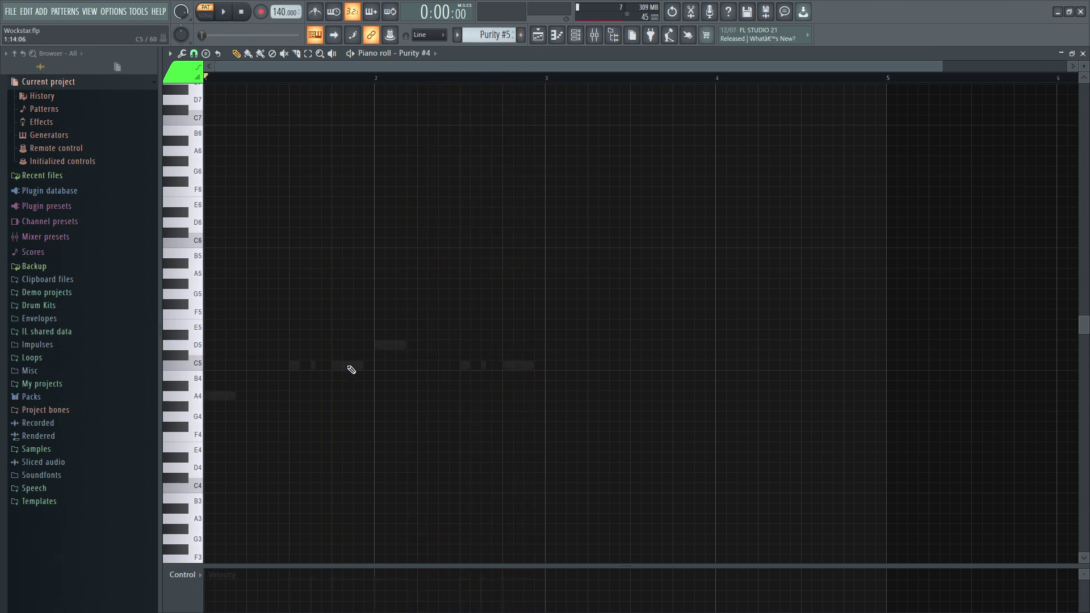
{"action": "key", "text": "space"}
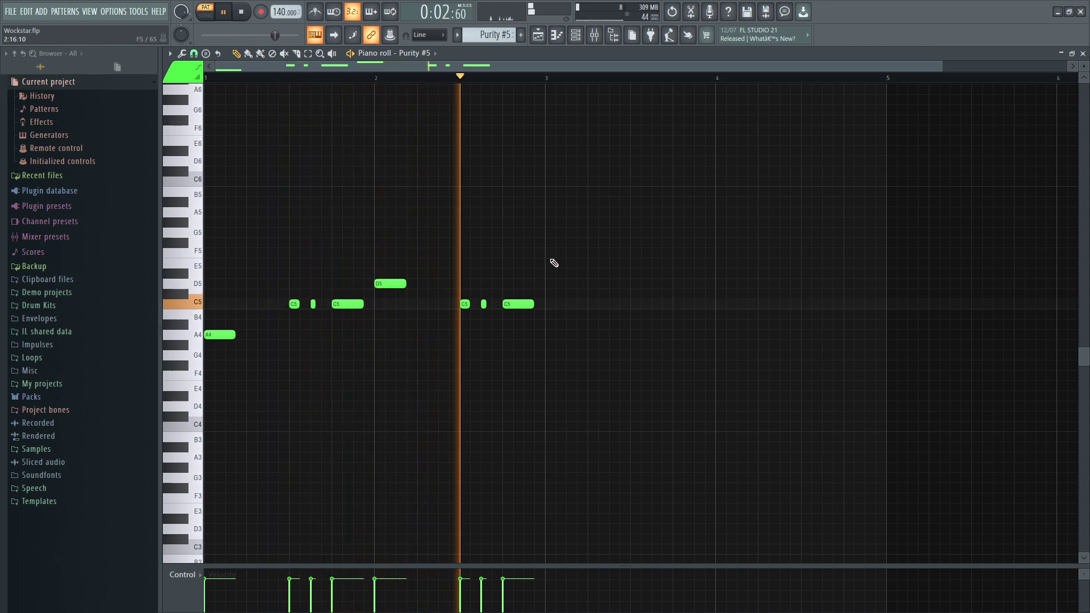
{"action": "key", "text": "space"}
Open the Purity #5 instrument, show its preset list, and close it.
{"action": "left_click", "coordinate": [575, 34]}
{"action": "left_click", "coordinate": [384, 314]}
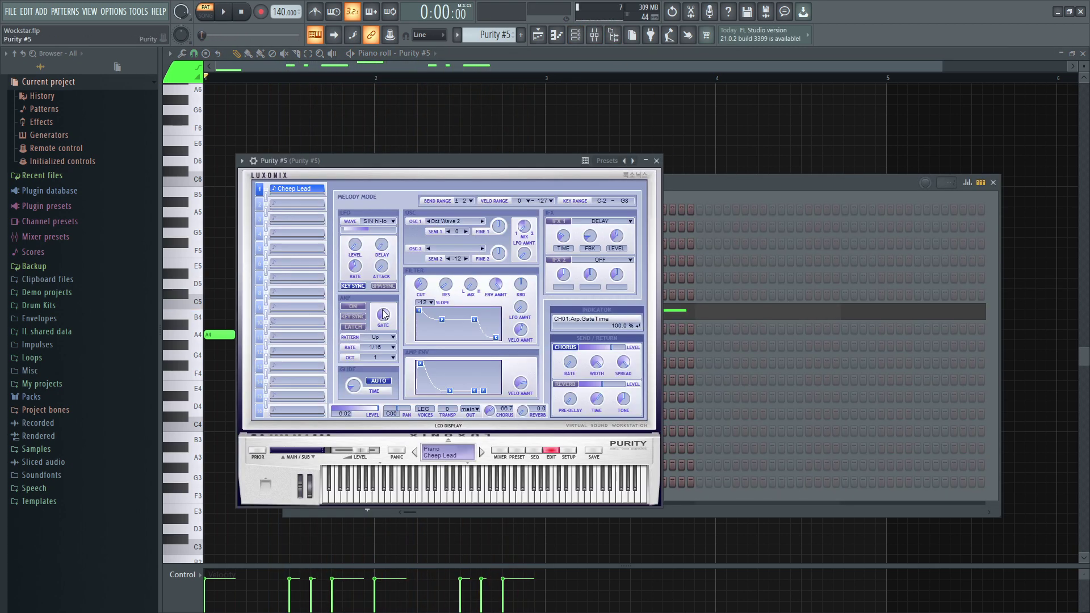
{"action": "left_click", "coordinate": [517, 451]}
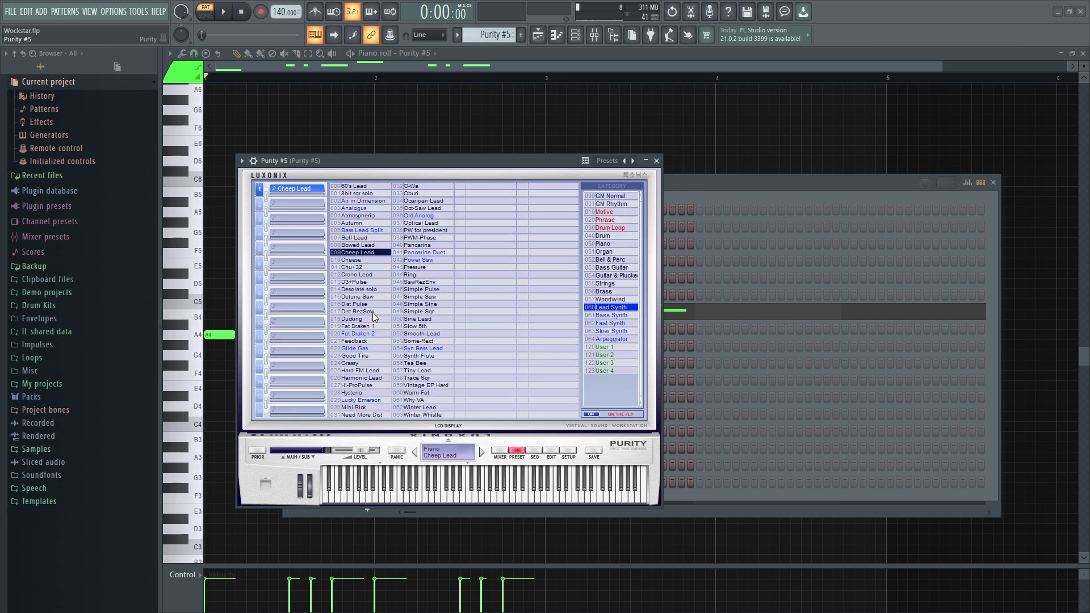
{"action": "left_click", "coordinate": [492, 66]}
Select the Purity #9 pattern and play back its notes.
{"action": "left_click_drag", "start_coordinate": [491, 35], "coordinate": [491, 24]}
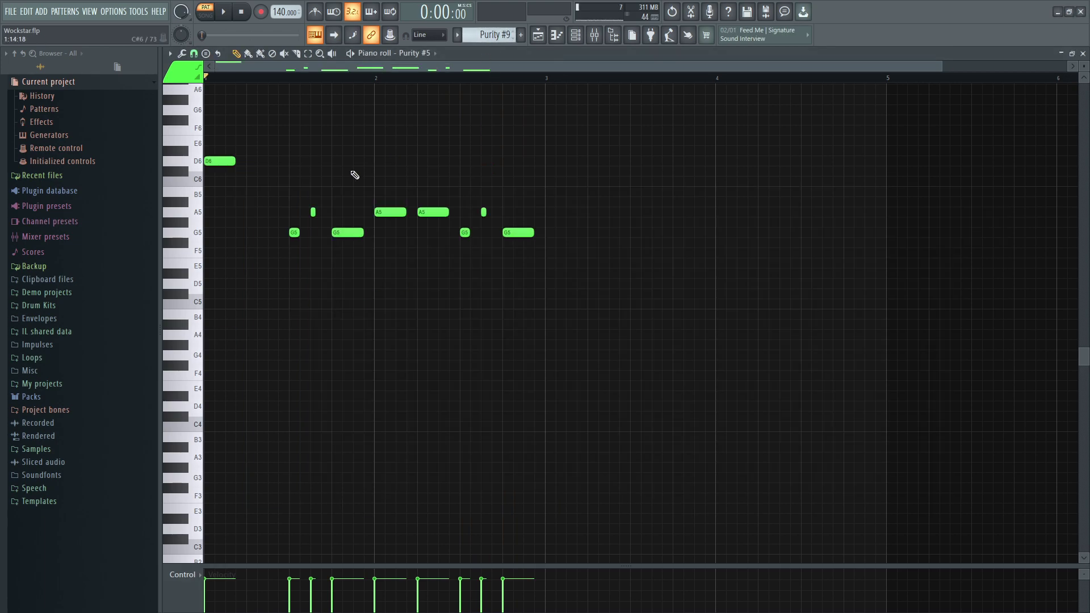
{"action": "scroll", "coordinate": [353, 188], "scroll_direction": "up", "scroll_amount": 3}
{"action": "key", "text": "space"}
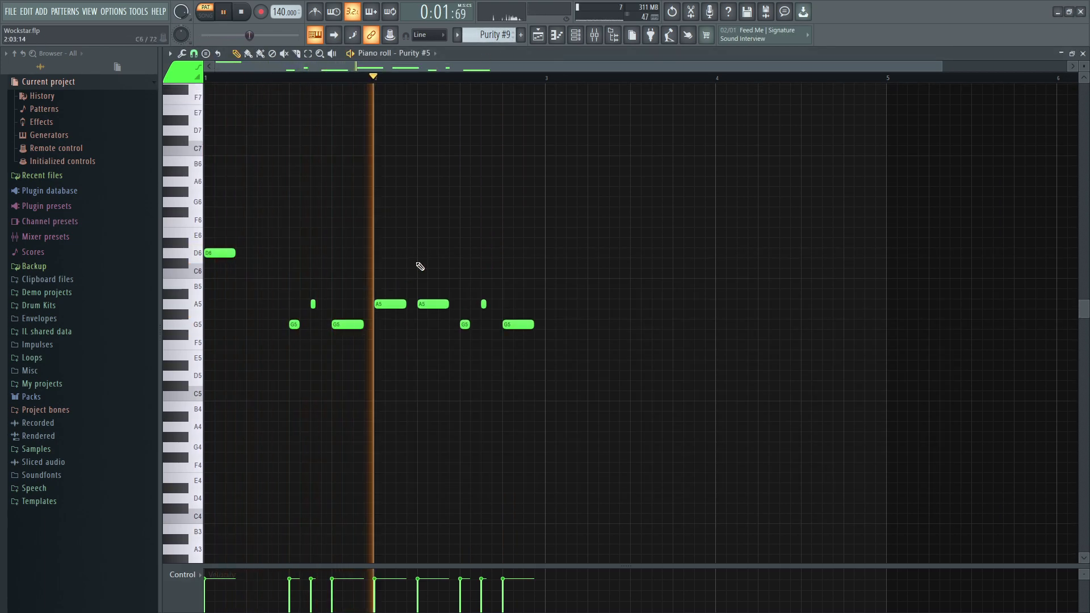
{"action": "key", "text": "space"}
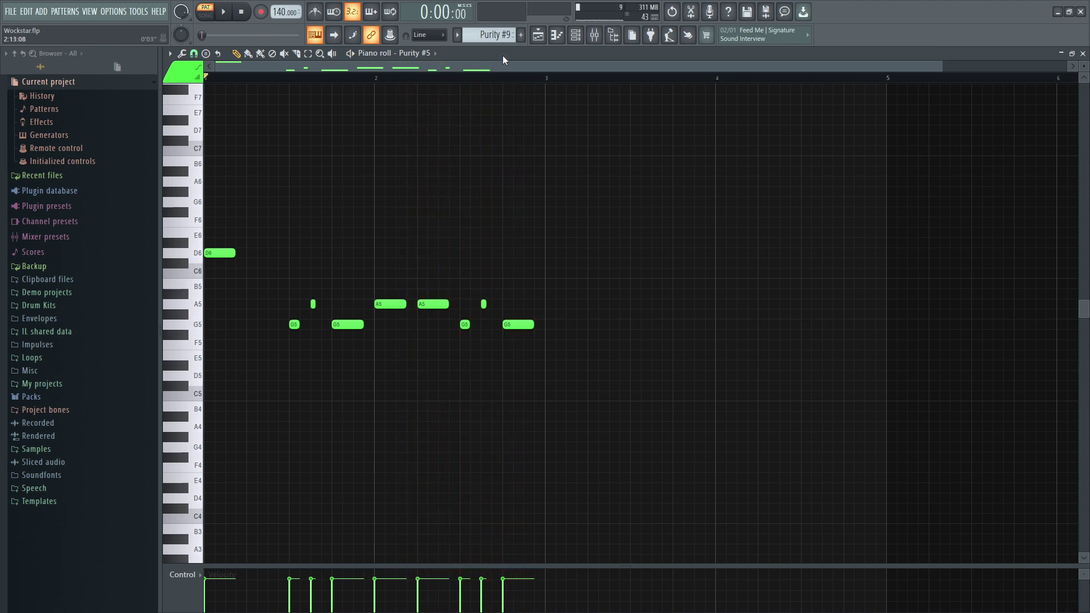
Go back to the Purity #6 pattern and play it from its first note, halfway through bar 2.
{"action": "key", "text": "KP_Subtract"}
{"action": "key", "text": "KP_Subtract"}
{"action": "key", "text": "KP_Subtract"}
{"action": "right_click", "coordinate": [494, 428]}
{"action": "right_click", "coordinate": [494, 428]}
{"action": "scroll", "coordinate": [494, 429], "scroll_direction": "down", "scroll_amount": 3}
{"action": "key", "text": "space"}
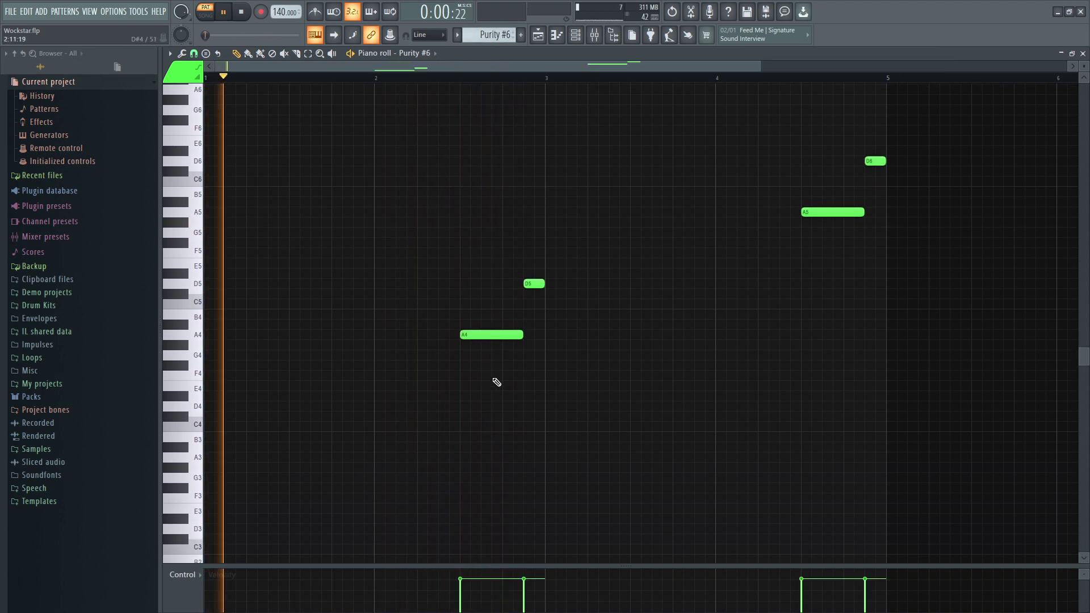
{"action": "left_click", "coordinate": [466, 77]}
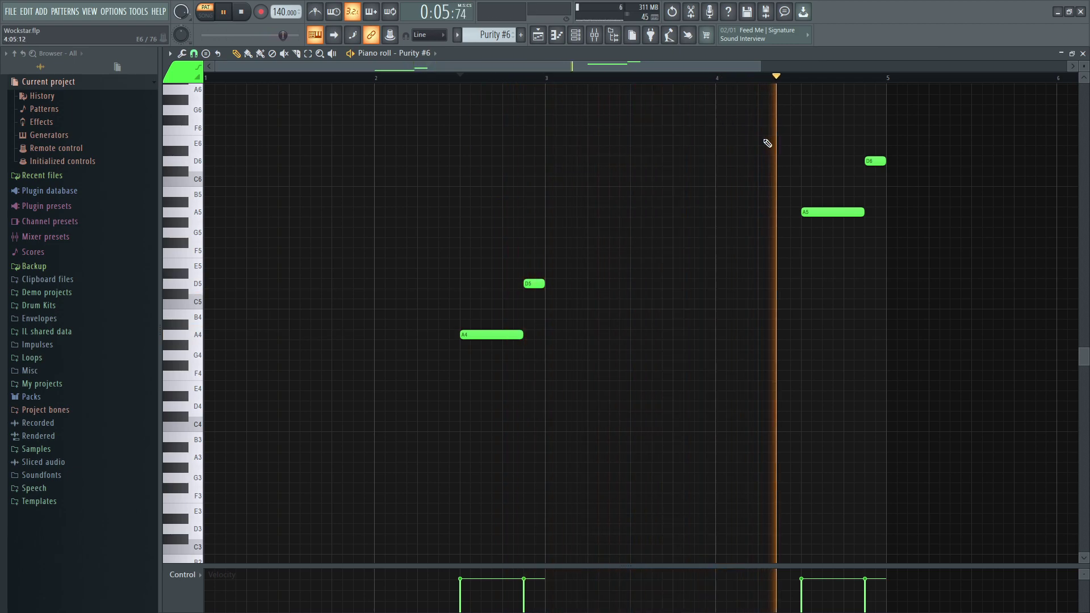
{"action": "key", "text": "space"}
Open the Purity #6 instrument to view its preset, and close it.
{"action": "key", "text": "F6"}
{"action": "left_click", "coordinate": [379, 327]}
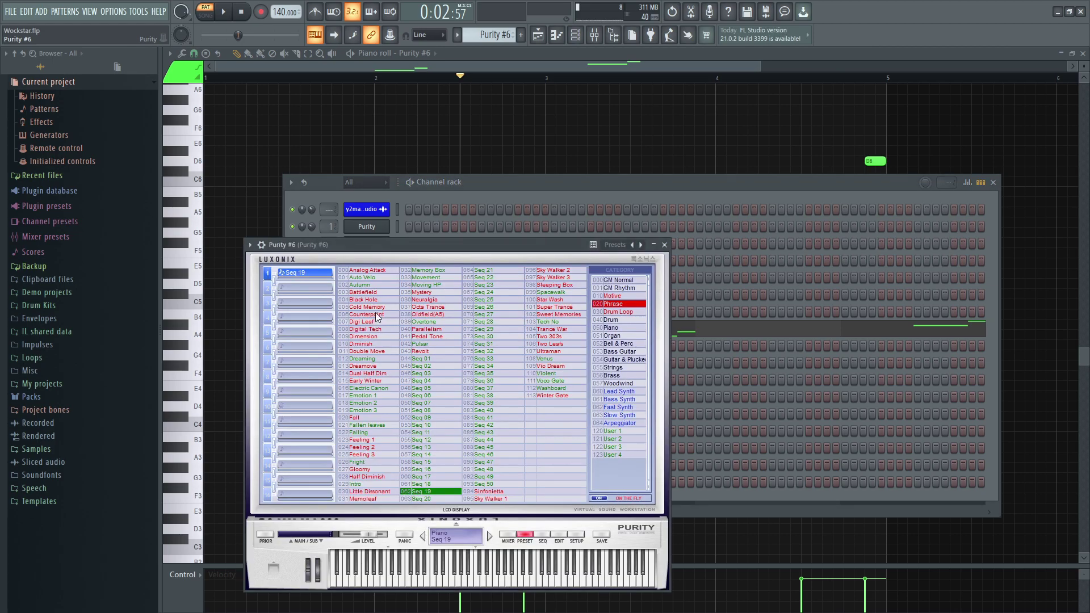
{"action": "left_click", "coordinate": [523, 143]}
Switch to the 808 - Pierre pattern, show its notes in the piano roll and play it.
{"action": "scroll", "coordinate": [490, 35], "scroll_direction": "down", "scroll_amount": 1}
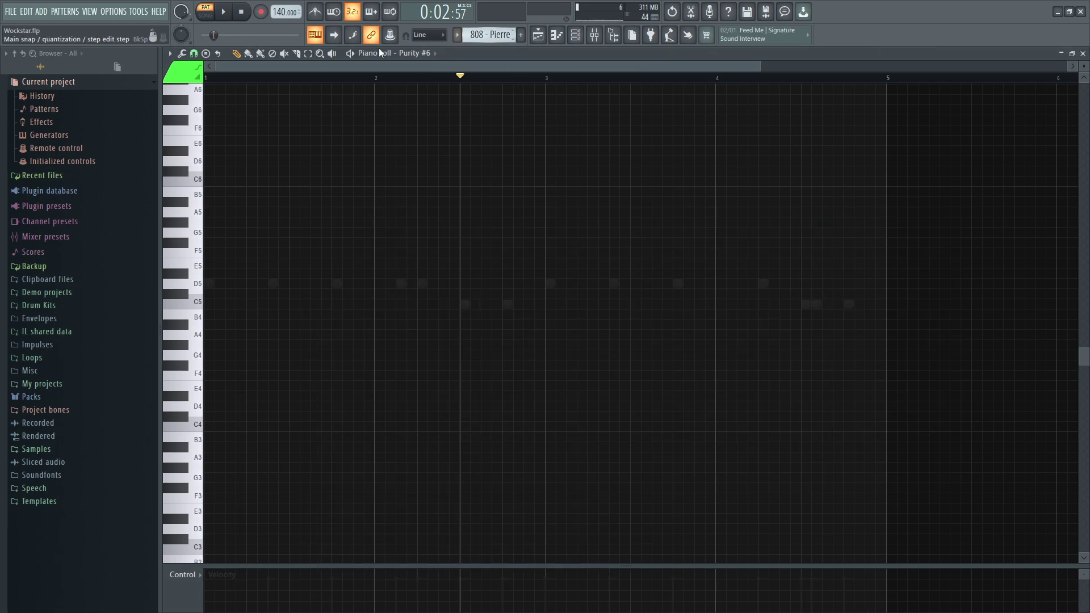
{"action": "double_click", "coordinate": [268, 283]}
{"action": "key", "text": "space"}
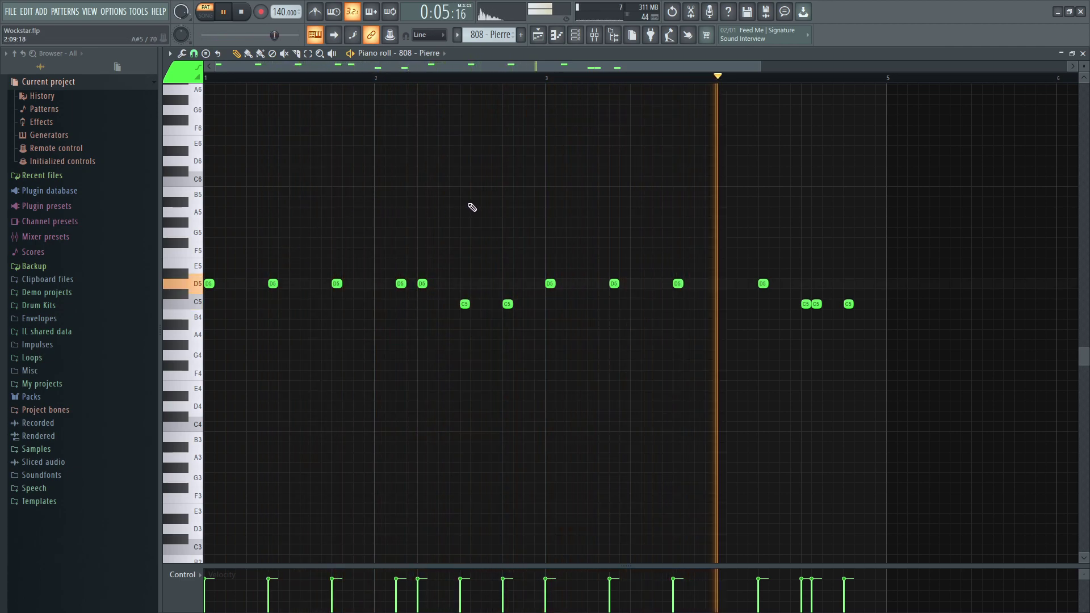
{"action": "key", "text": "space"}
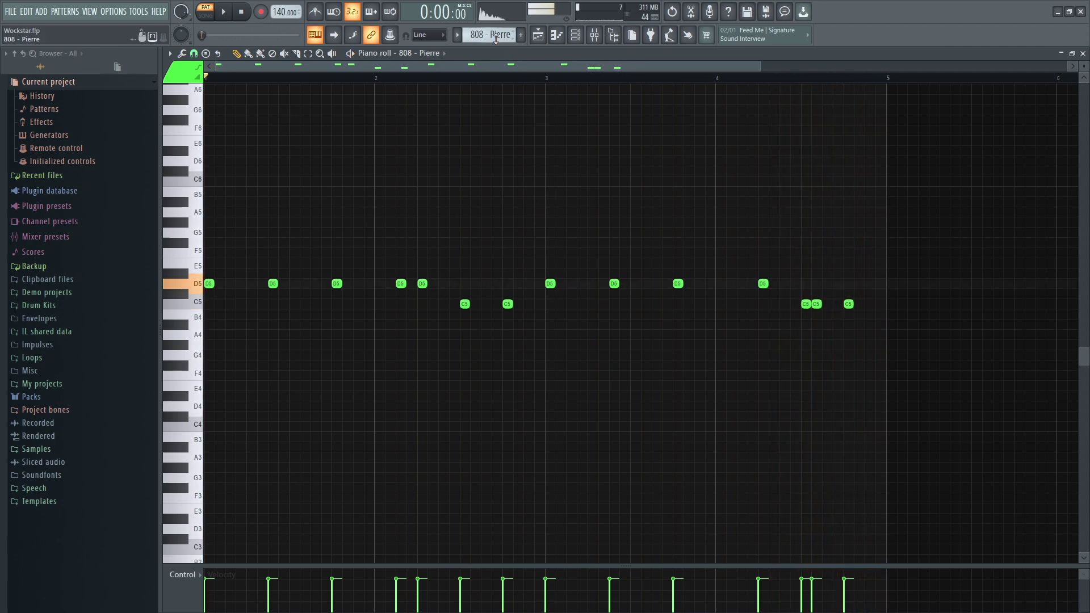
Switch to the 808 - Pierre #2 pattern, show its 808 - Spinz notes in the piano roll and play it.
{"action": "scroll", "coordinate": [495, 38], "scroll_direction": "down", "scroll_amount": 1}
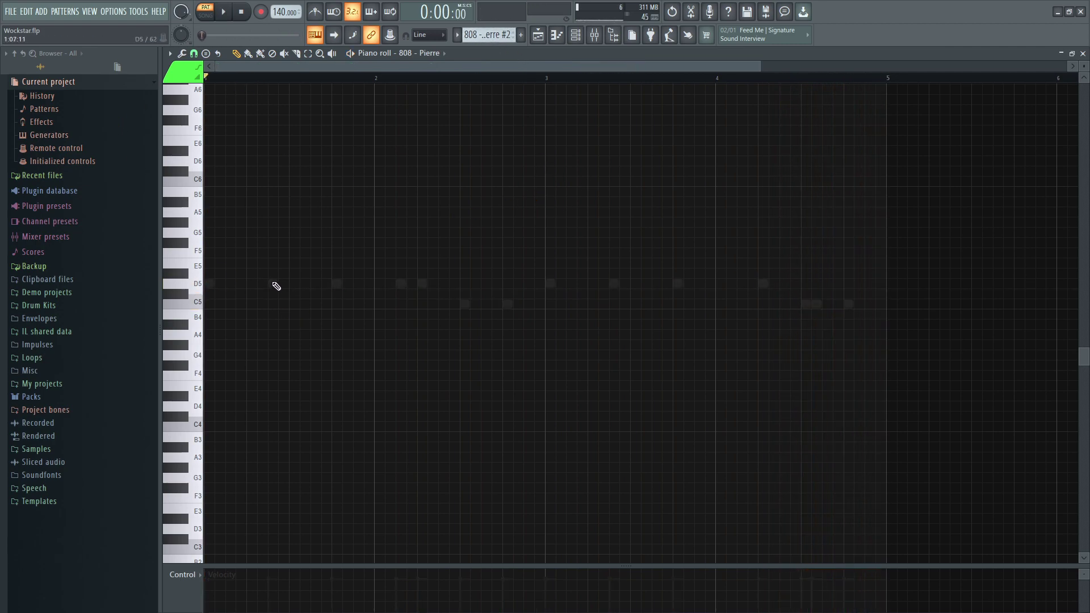
{"action": "double_click", "coordinate": [277, 286]}
{"action": "key", "text": "space"}
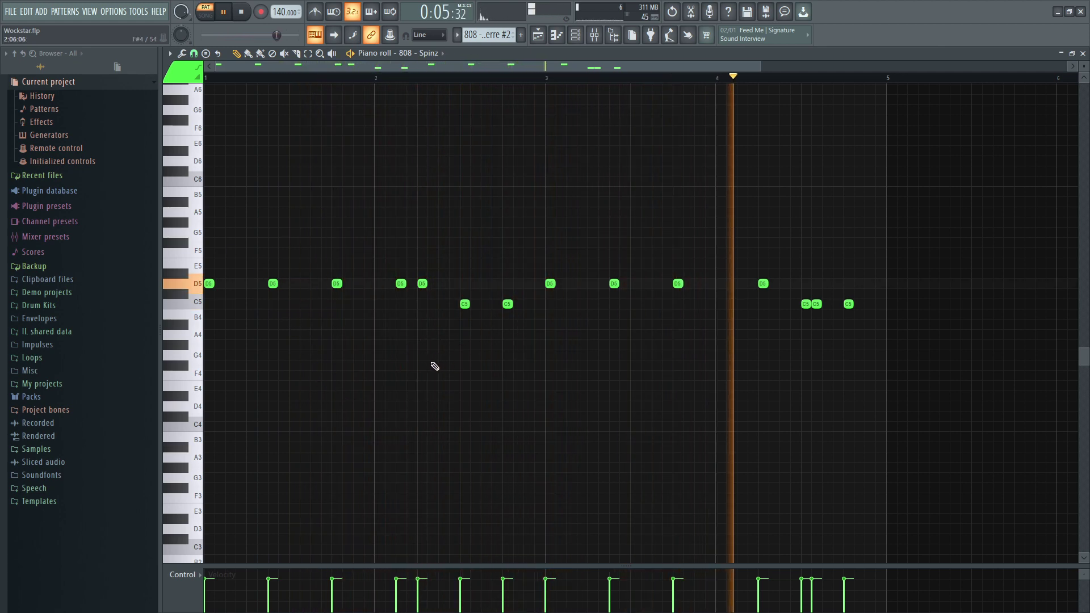
{"action": "key", "text": "space"}
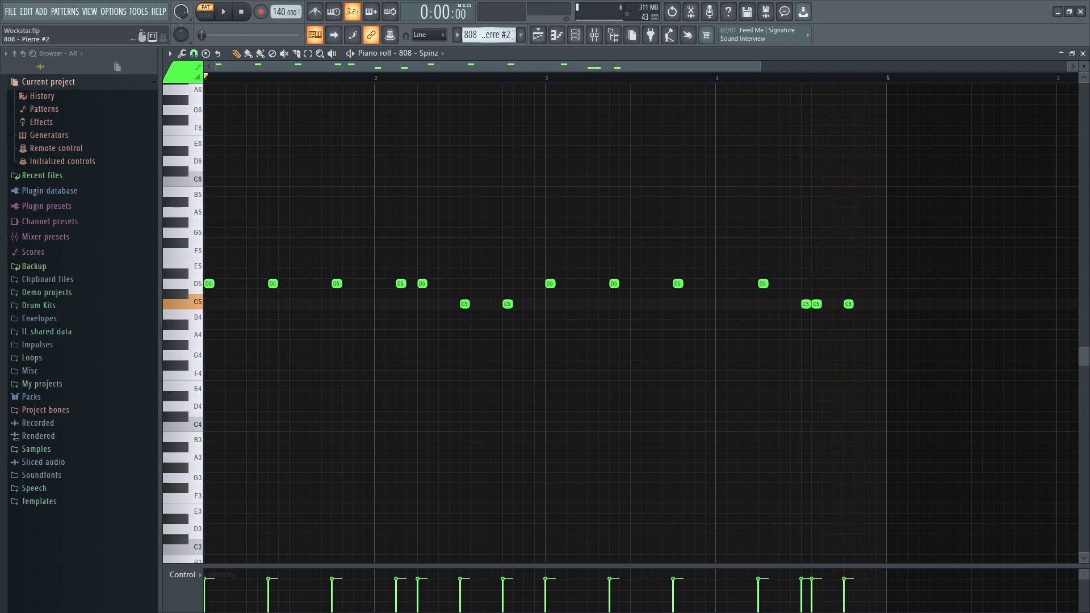
Select the Hihat - Pierre pattern and play back its hi-hat rhythm.
{"action": "left_click_drag", "start_coordinate": [489, 36], "coordinate": [488, 43]}
{"action": "key", "text": "space"}
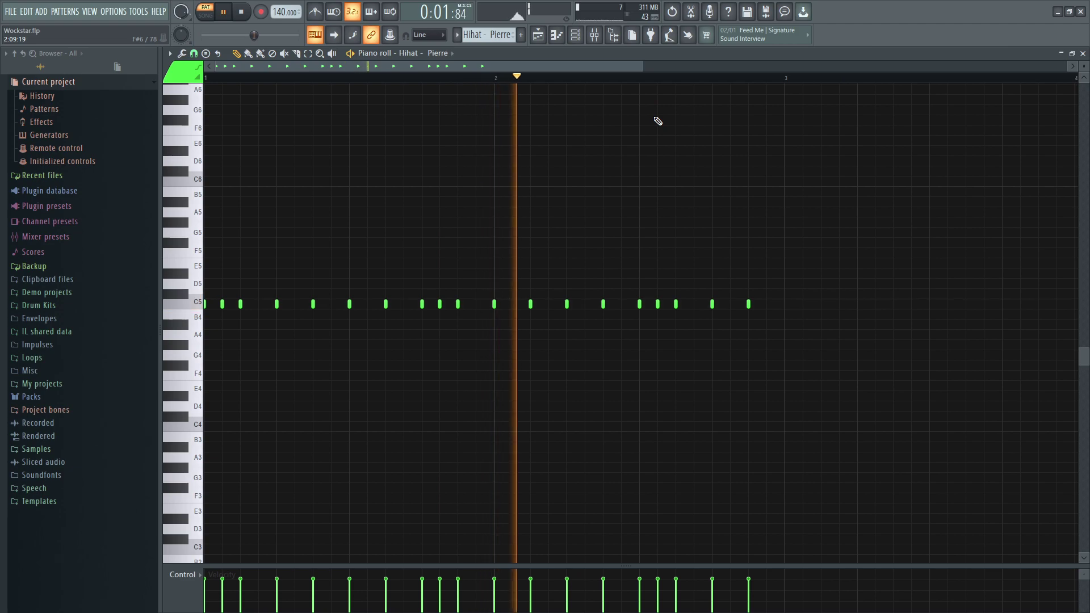
Stop the hi-hat playback, switch to the syntax clap pattern and play its notes in the piano roll.
{"action": "key", "text": "space"}
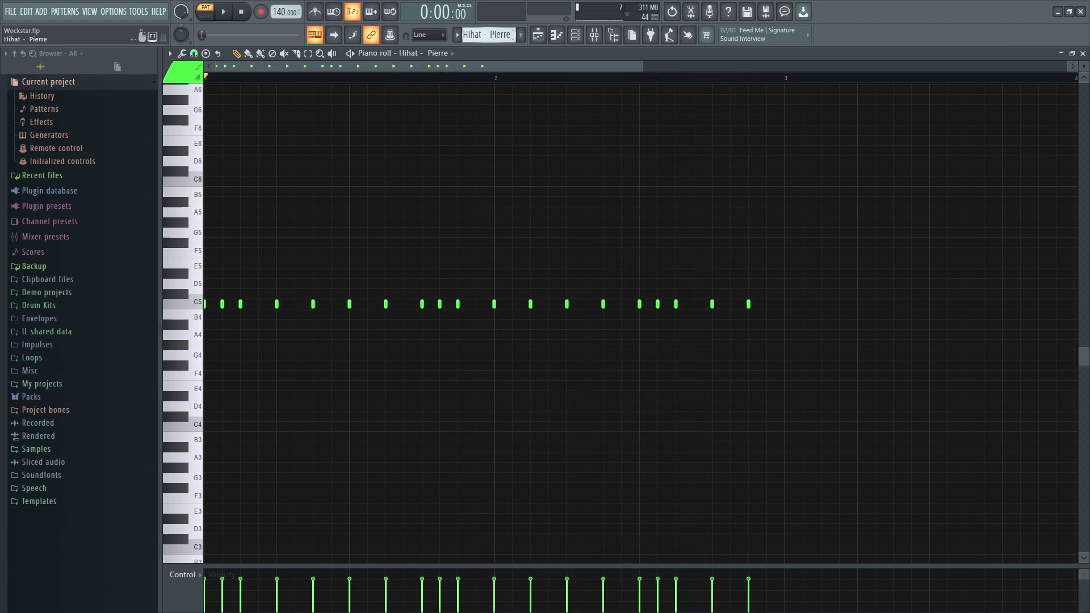
{"action": "left_click_drag", "start_coordinate": [488, 35], "coordinate": [488, 43]}
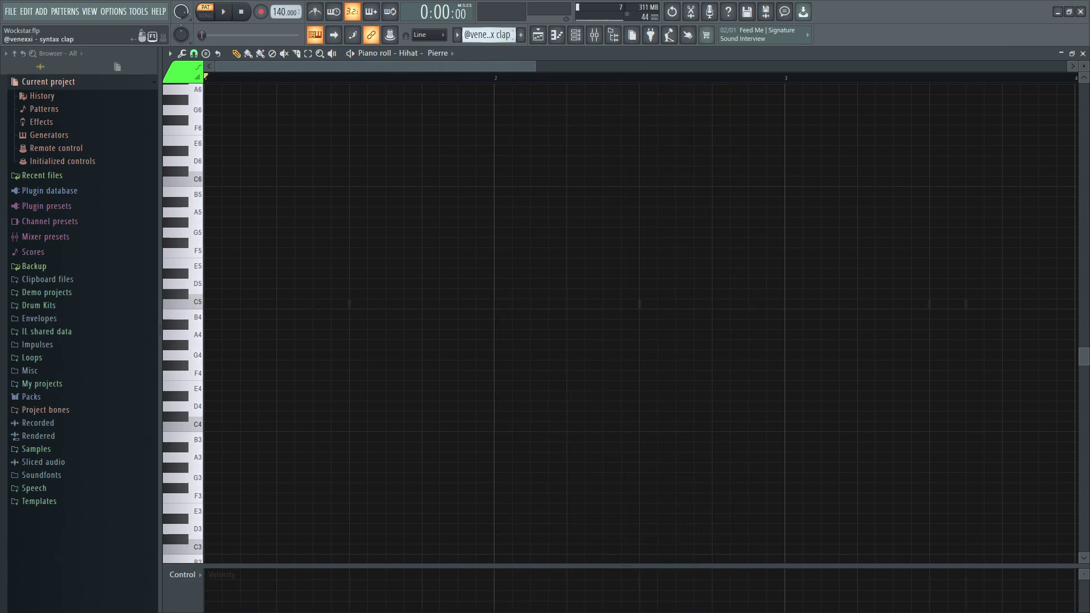
{"action": "key", "text": "space"}
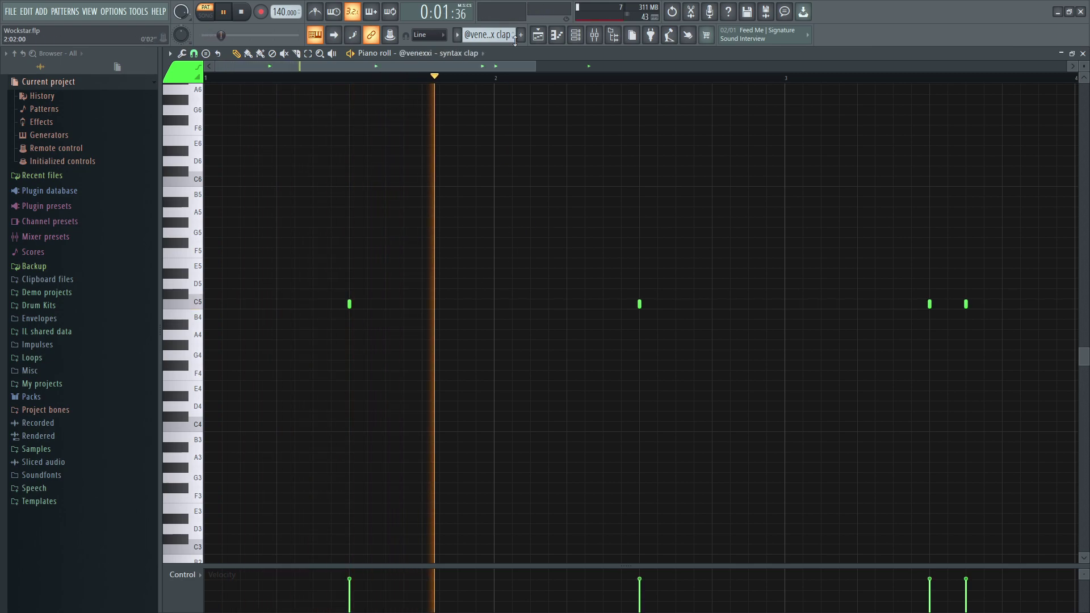
{"action": "key", "text": "space"}
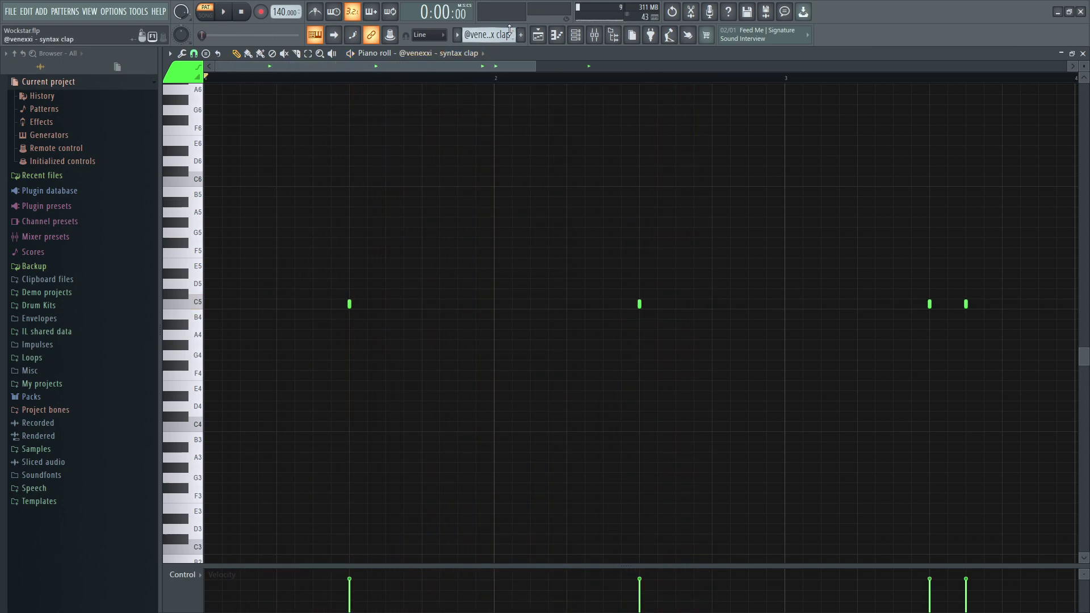
Switch to the SNARE - SANGUINE pattern, show its notes in the piano roll and play it.
{"action": "right_click", "coordinate": [530, 305]}
{"action": "key", "text": "space"}
{"action": "left_click_drag", "start_coordinate": [535, 67], "coordinate": [957, 66]}
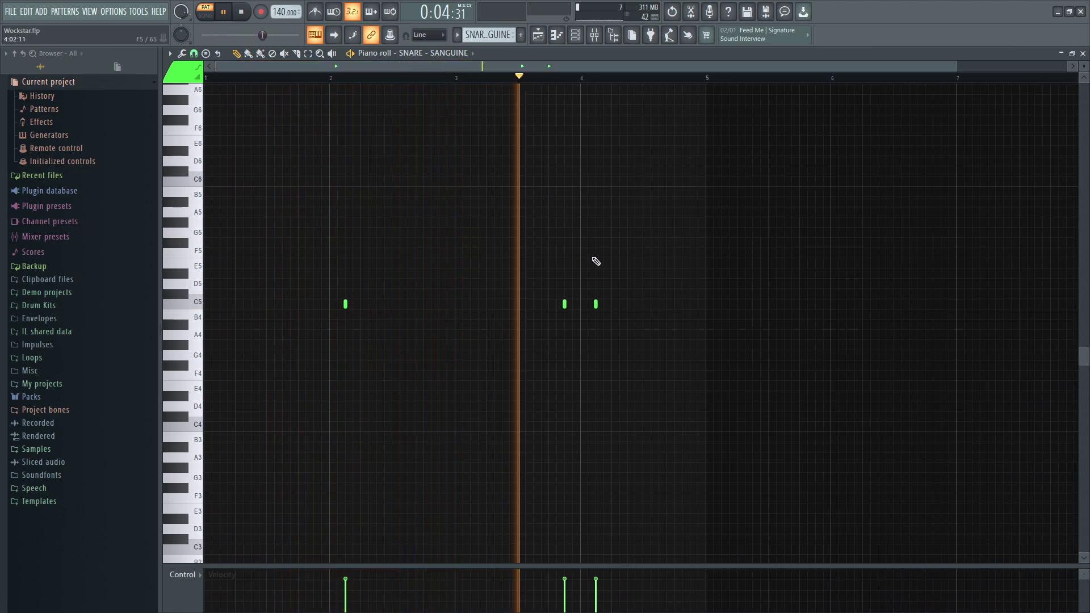
{"action": "key", "text": "space"}
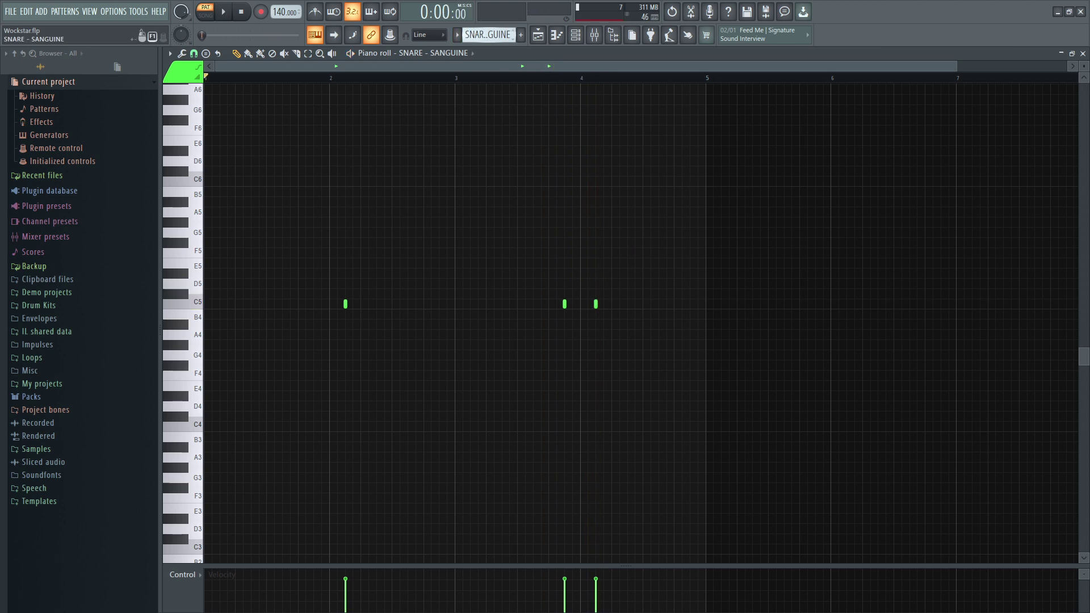
Switch to the Open Hat pattern, show its Open hat - Trap notes in the piano roll and play it.
{"action": "scroll", "coordinate": [489, 36], "scroll_direction": "down", "scroll_amount": 1}
{"action": "left_click", "coordinate": [333, 305]}
{"action": "key", "text": "space"}
{"action": "key", "text": "space"}
{"action": "key", "text": "KP_Add"}
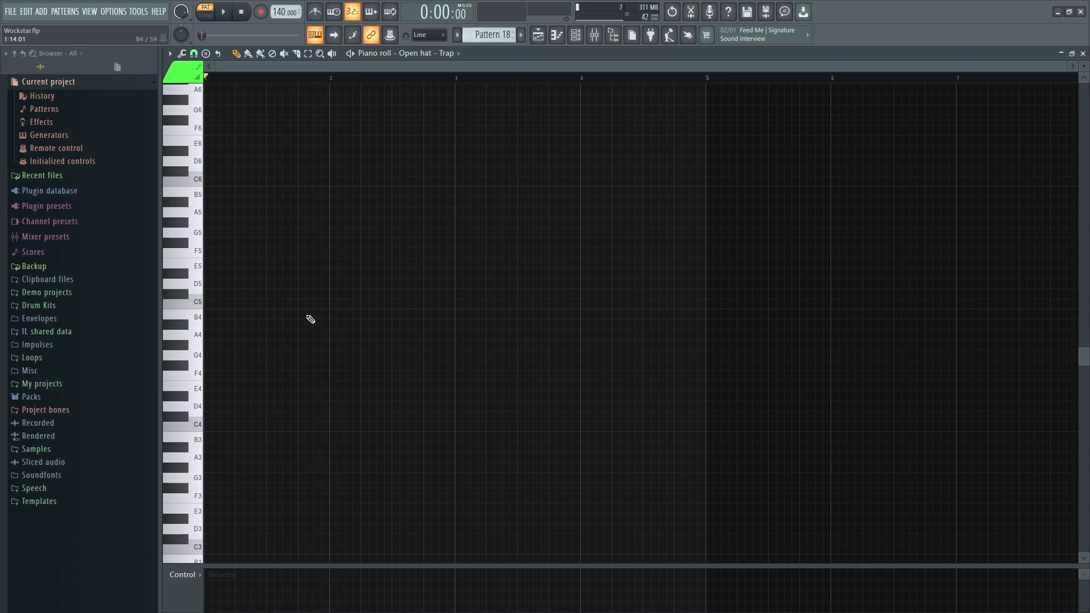
Return to the Playlist, solo Track 8 and play its GOOMBA FART audio clip near bar 21.
{"action": "left_click", "coordinate": [1082, 53]}
{"action": "right_click", "coordinate": [789, 583]}
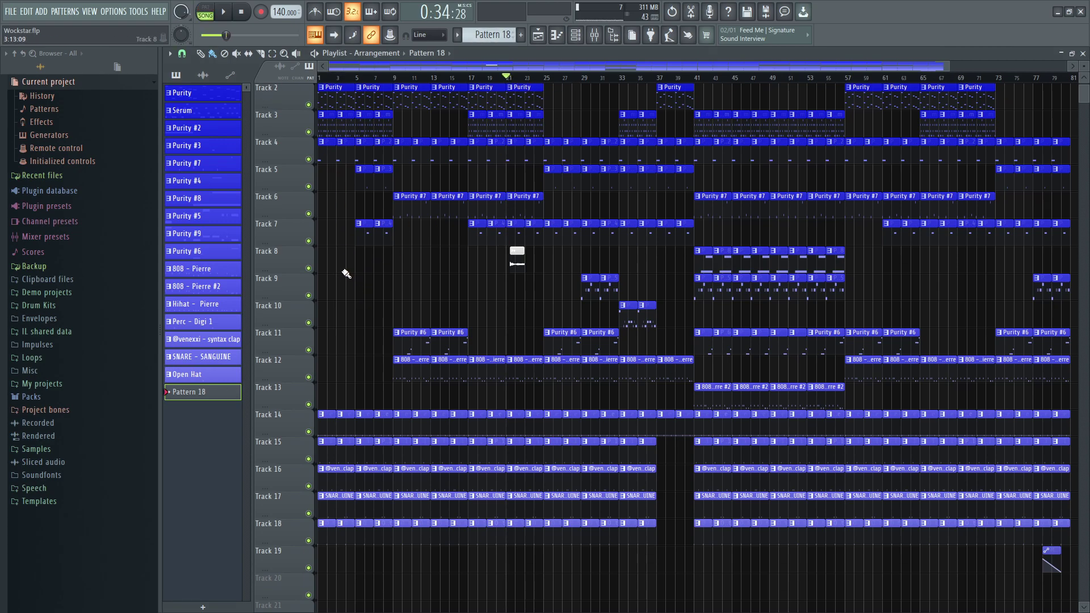
{"action": "right_click", "coordinate": [309, 269]}
{"action": "left_click_drag", "start_coordinate": [947, 64], "coordinate": [542, 67]}
{"action": "left_click", "coordinate": [628, 252]}
{"action": "key", "text": "space"}
{"action": "left_click", "coordinate": [653, 267]}
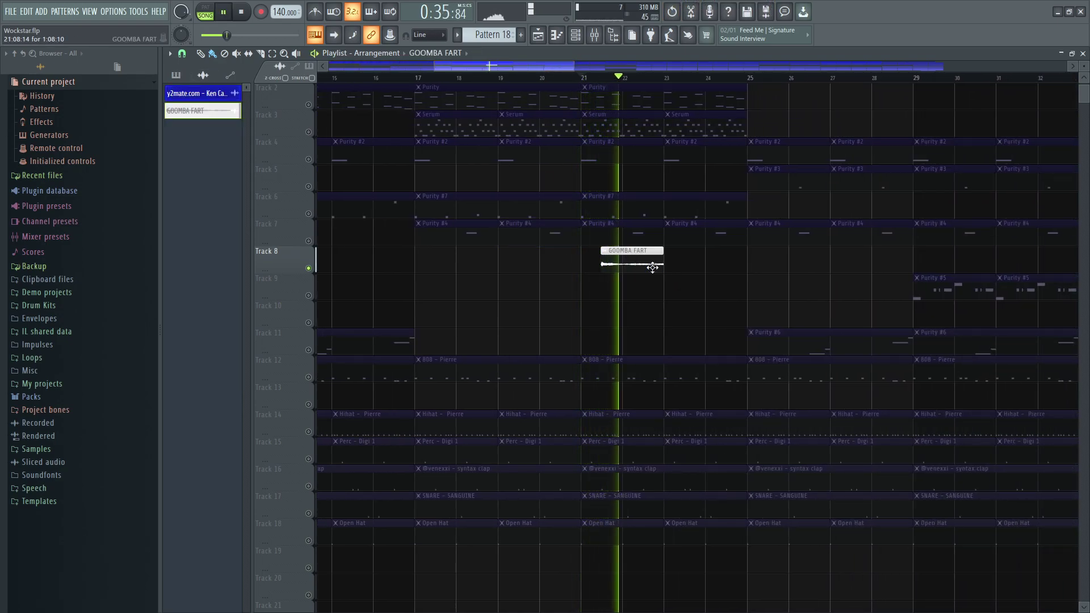
{"action": "scroll", "coordinate": [653, 268], "scroll_direction": "up", "scroll_amount": 1}
{"action": "key", "text": "space"}
Mute the original song audio on Track 1, reactivate all other tracks and play the arrangement from the start.
{"action": "left_click_drag", "start_coordinate": [435, 64], "coordinate": [329, 66]}
{"action": "right_click", "coordinate": [309, 106]}
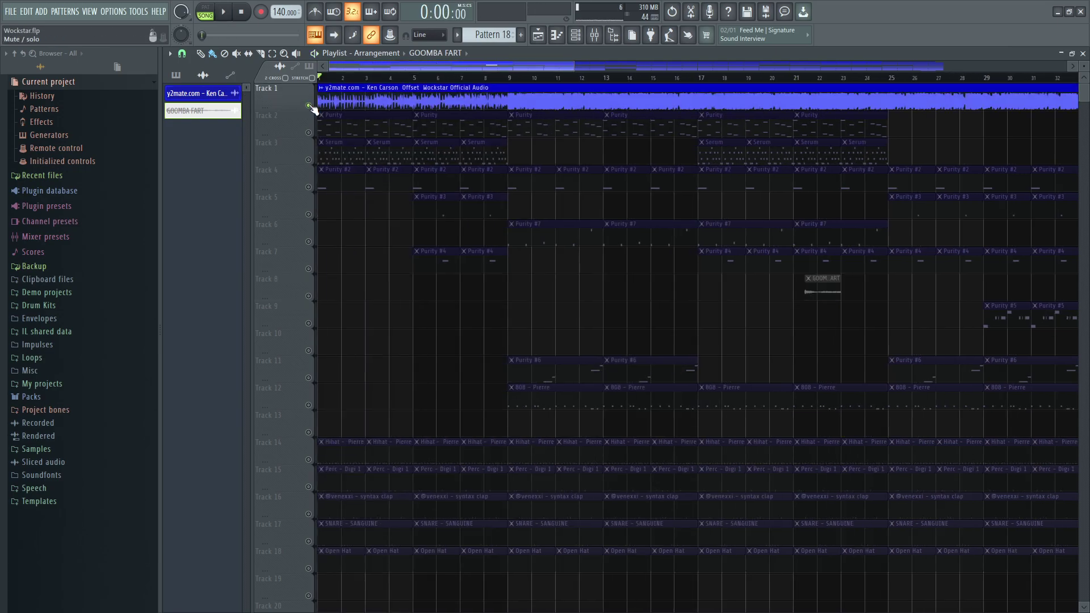
{"action": "right_click", "coordinate": [309, 105]}
{"action": "left_click", "coordinate": [309, 106]}
{"action": "key", "text": "space"}
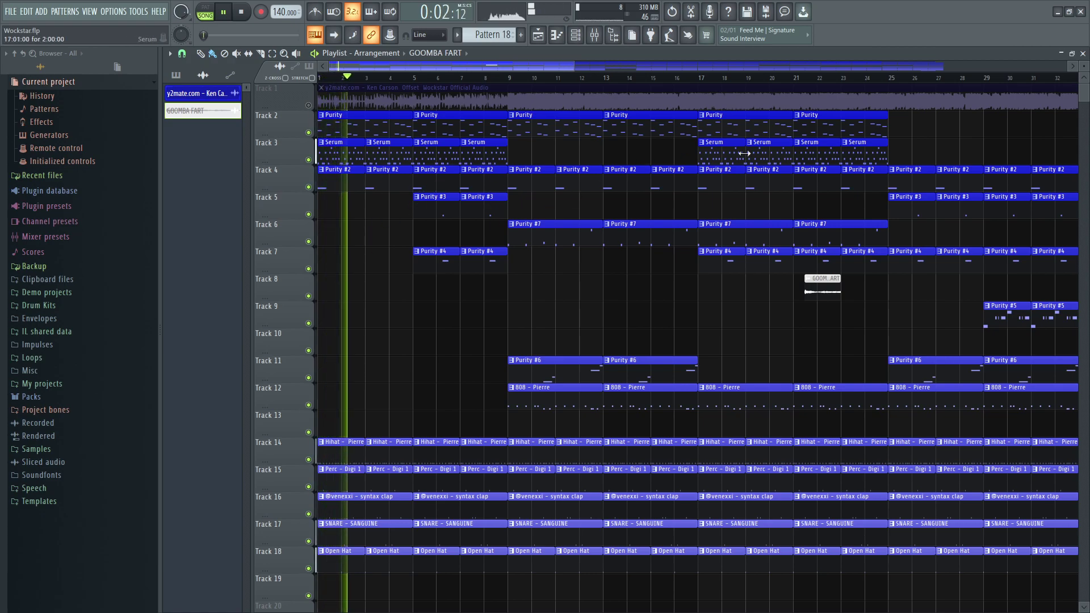
{"action": "scroll", "coordinate": [738, 151], "scroll_direction": "down", "scroll_amount": 1}
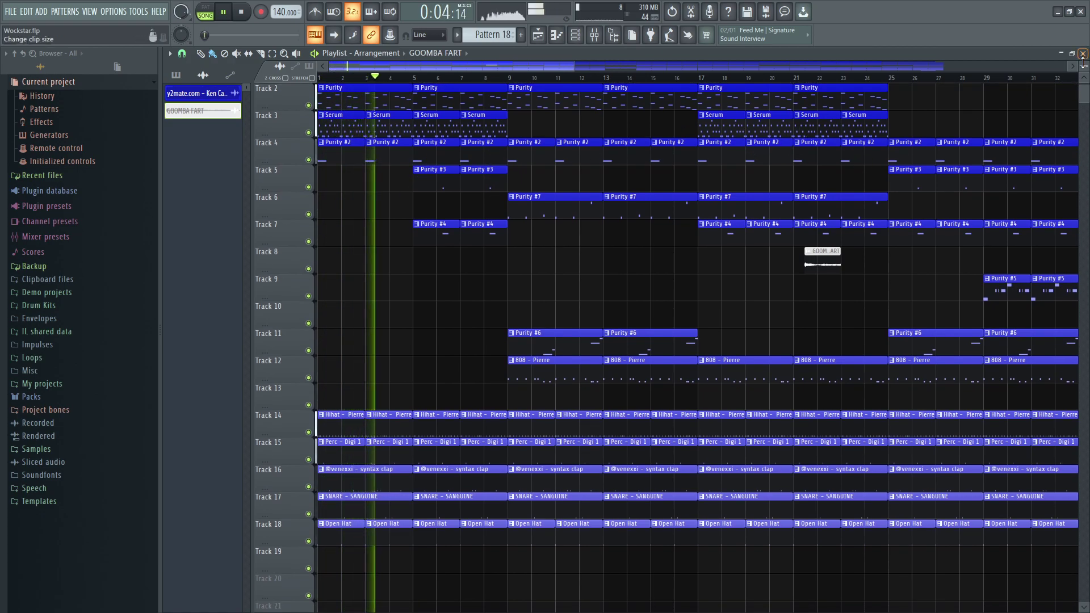
{"action": "left_click_drag", "start_coordinate": [1084, 67], "coordinate": [1084, 61]}
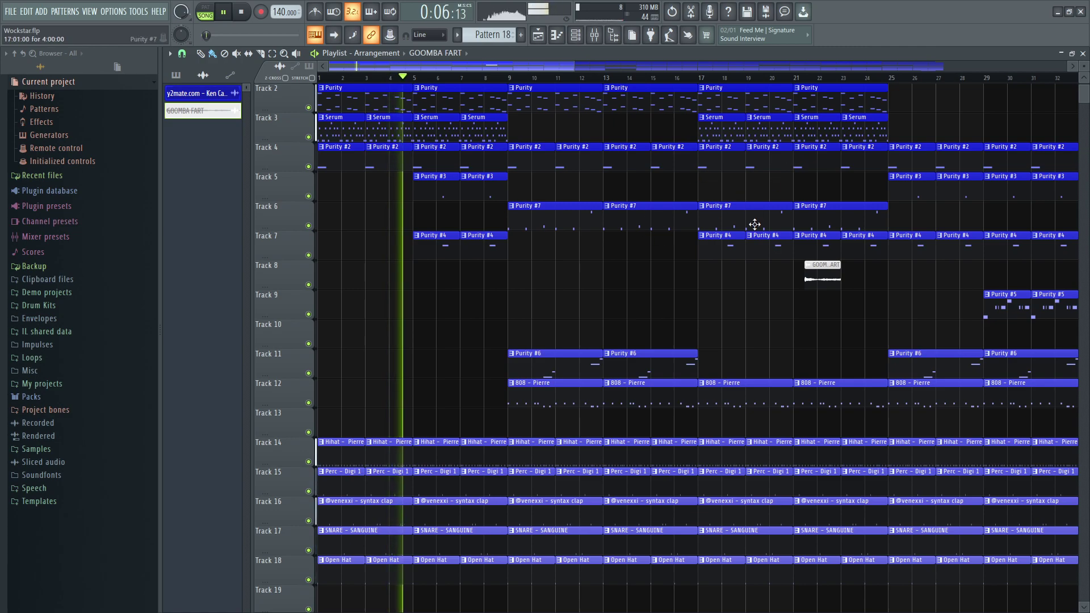
Solo the original song on Track 1 around bar 13 for comparison, and switch back to the remade beat.
{"action": "left_click_drag", "start_coordinate": [574, 66], "coordinate": [354, 63]}
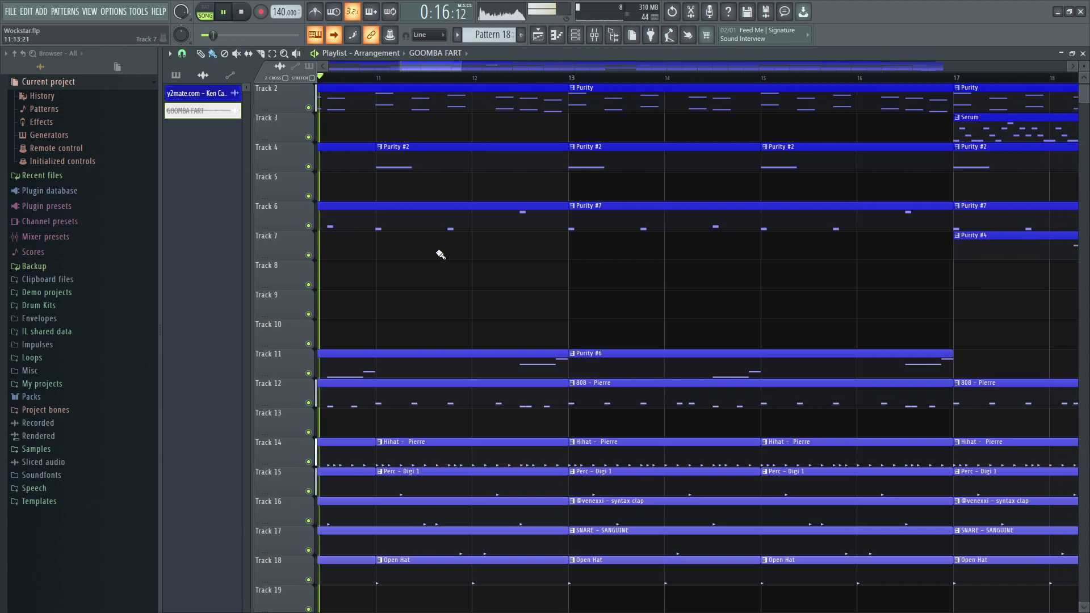
{"action": "scroll", "coordinate": [316, 134], "scroll_direction": "up", "scroll_amount": 1}
{"action": "right_click", "coordinate": [308, 108]}
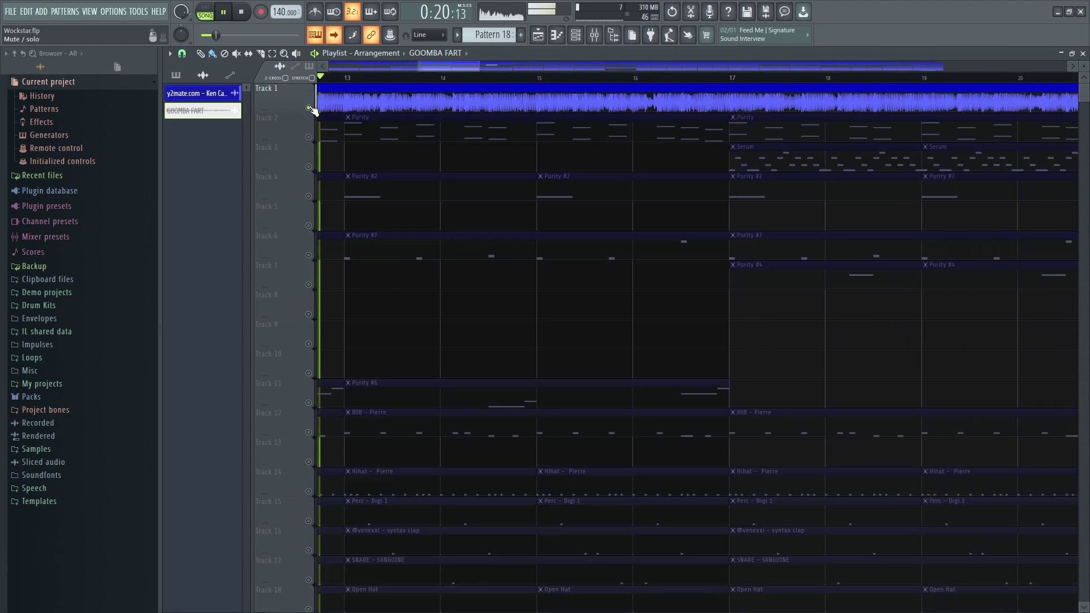
{"action": "right_click", "coordinate": [308, 108]}
{"action": "left_click", "coordinate": [308, 108]}
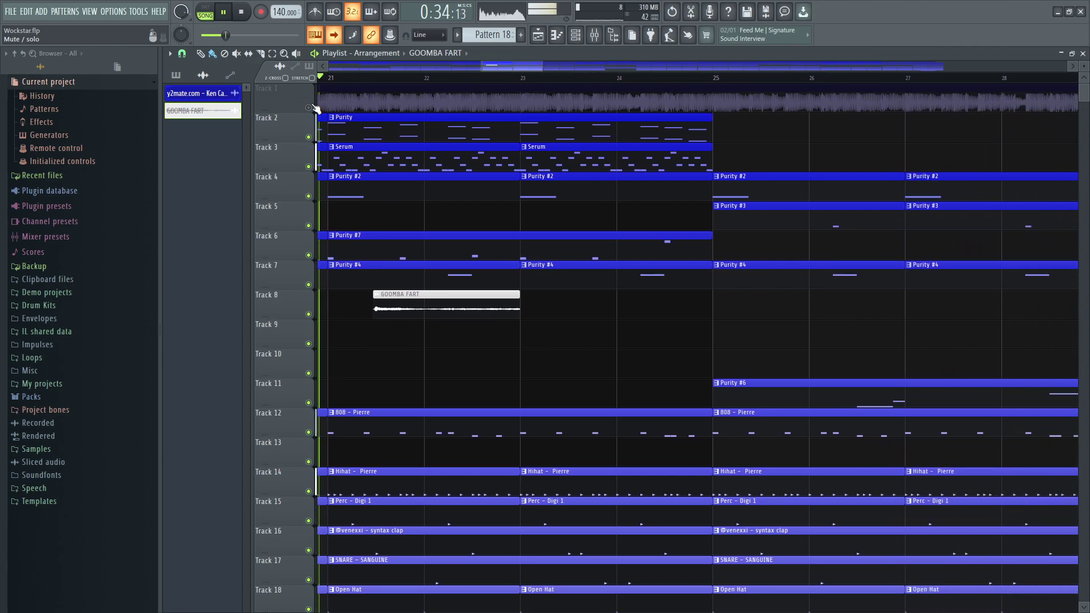
Alternate playback between the original on Track 1 and the remade beat from about bar 24 through bar 31.
{"action": "right_click", "coordinate": [314, 107]}
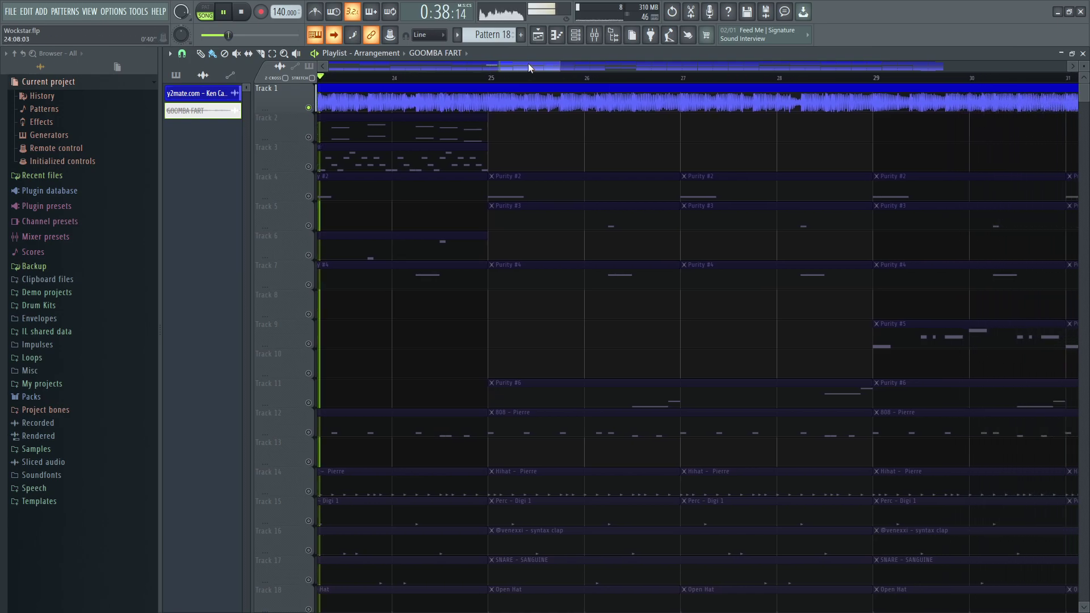
{"action": "left_click", "coordinate": [309, 107]}
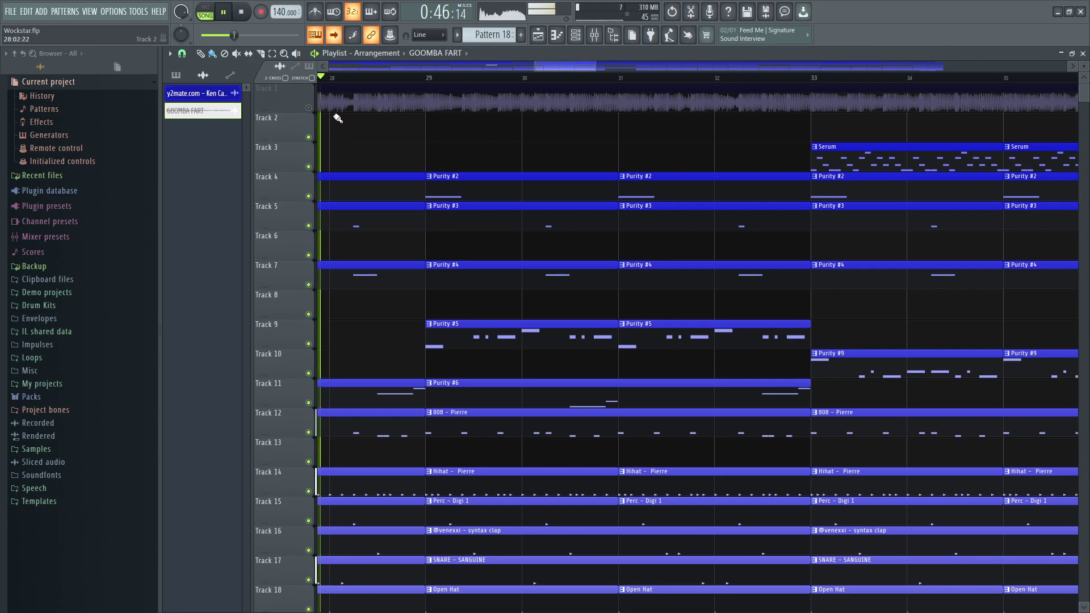
{"action": "right_click", "coordinate": [310, 107]}
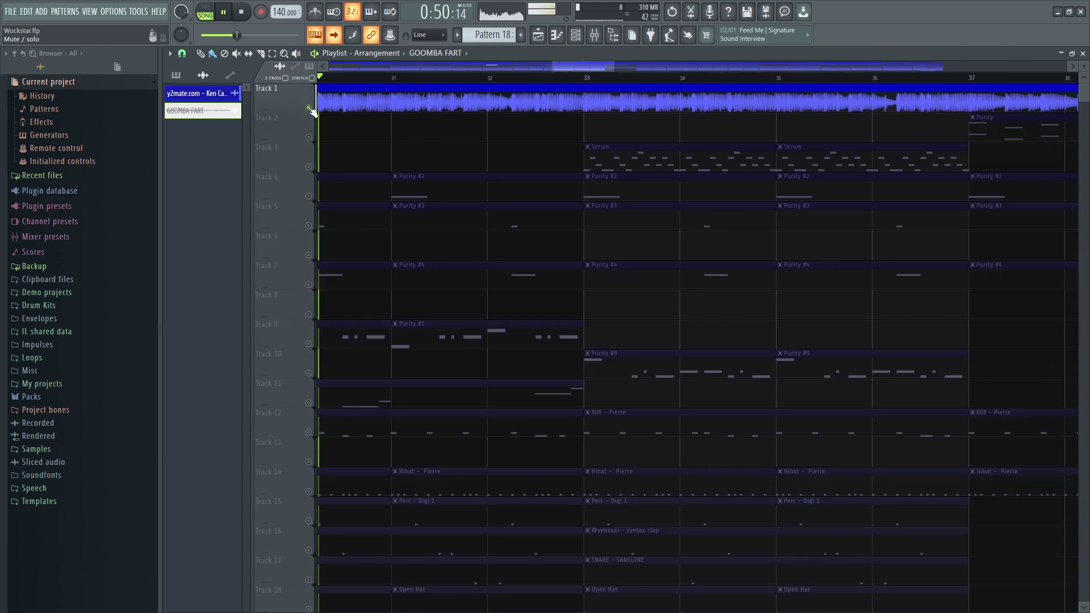
{"action": "left_click", "coordinate": [310, 108]}
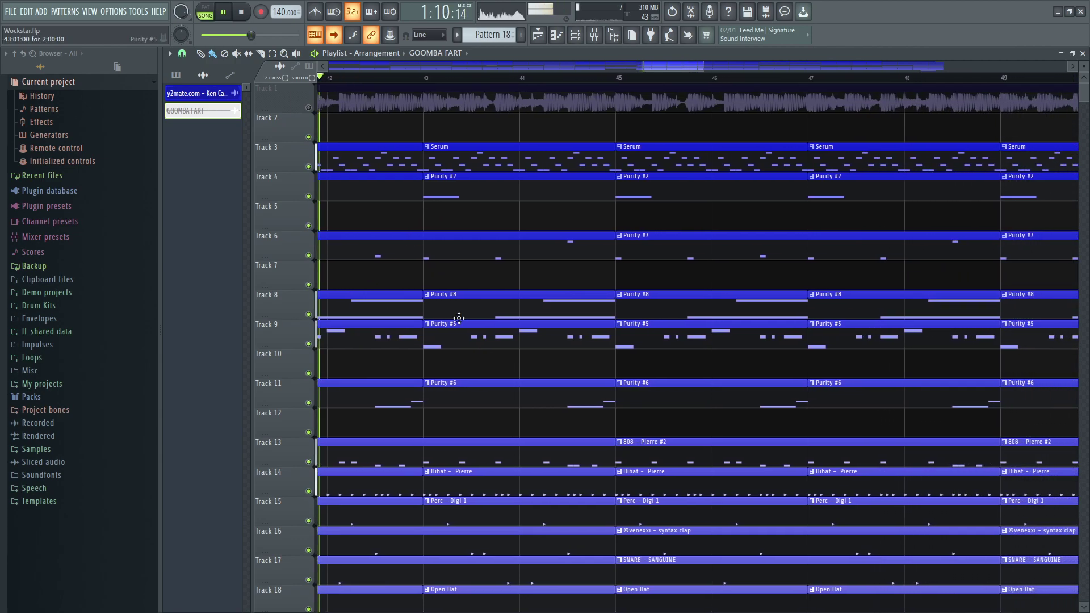
Compare the original on Track 1 with the remade beat around bars 44 and 56, ending on the remake.
{"action": "right_click", "coordinate": [308, 108]}
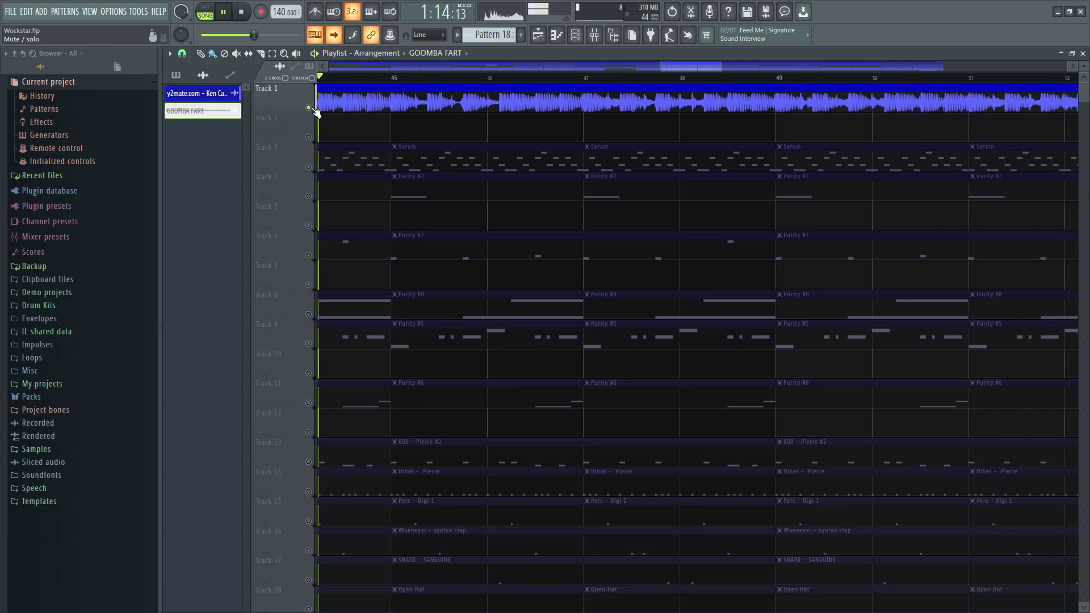
{"action": "left_click", "coordinate": [315, 111]}
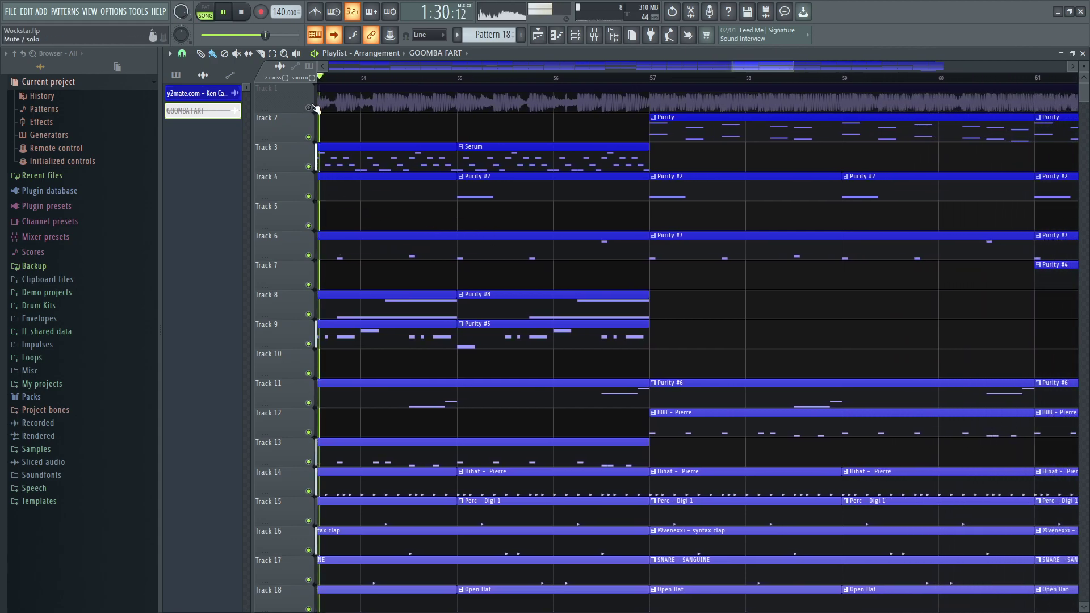
{"action": "right_click", "coordinate": [311, 107]}
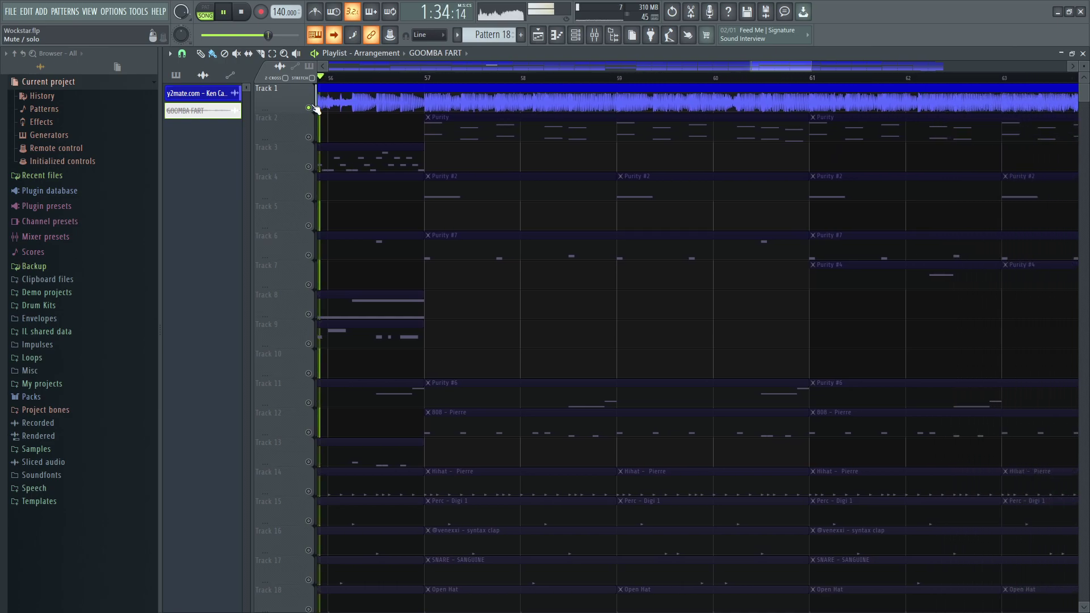
{"action": "right_click", "coordinate": [312, 107]}
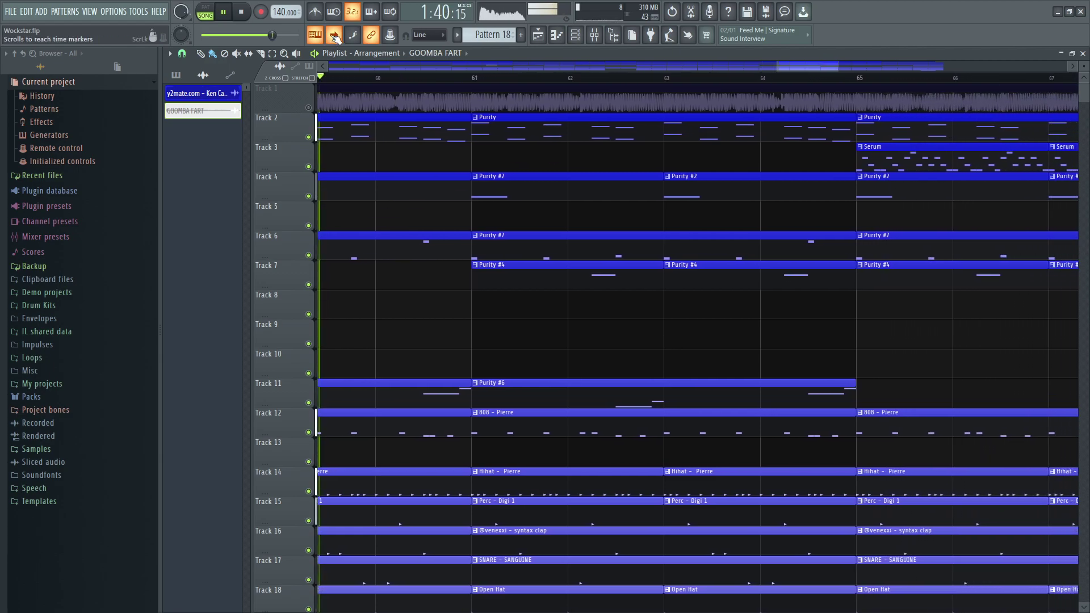
Turn off the automatic scrolling during playback and show the whole arrangement in the Playlist.
{"action": "left_click", "coordinate": [335, 36]}
{"action": "left_click_drag", "start_coordinate": [779, 67], "coordinate": [358, 67]}
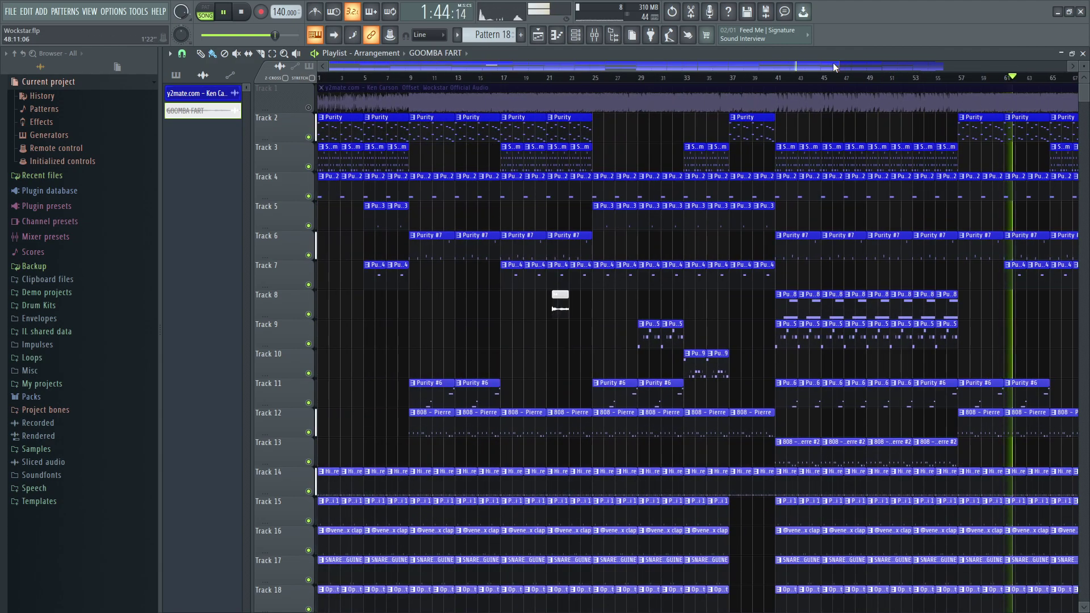
{"action": "left_click_drag", "start_coordinate": [838, 67], "coordinate": [1056, 72]}
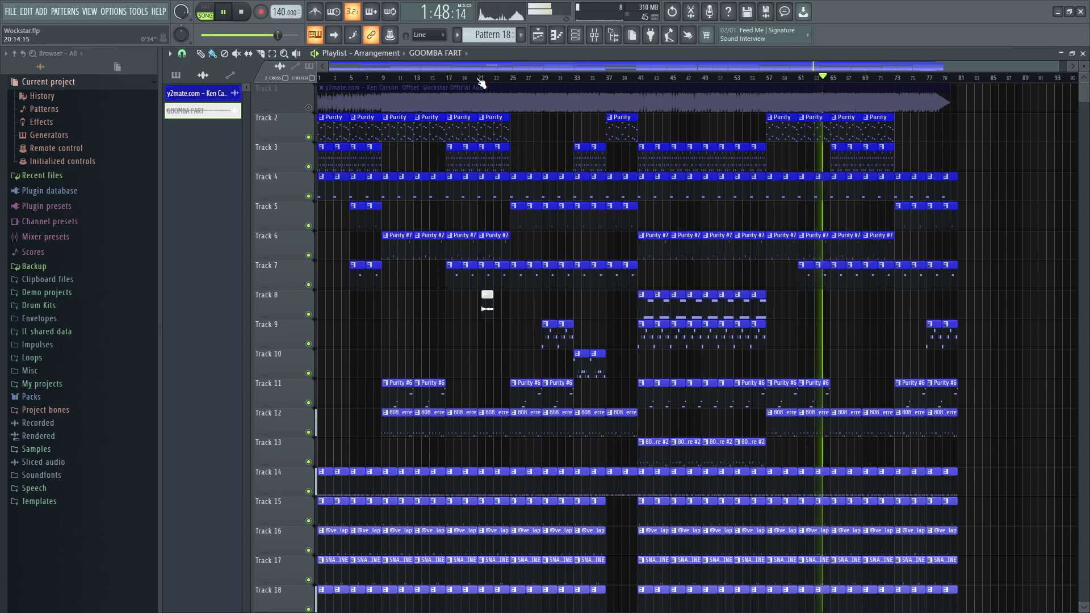
Move playback to about bar 21, loop bars 21 to 22 and solo the original song on Track 1.
{"action": "left_click", "coordinate": [484, 84]}
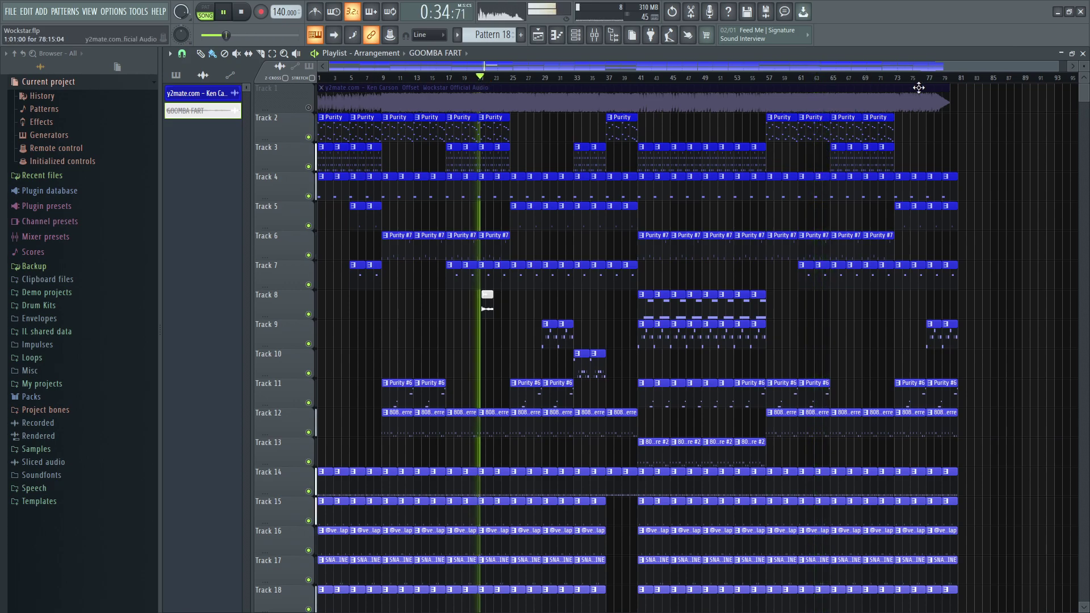
{"action": "left_click_drag", "start_coordinate": [944, 67], "coordinate": [627, 65]}
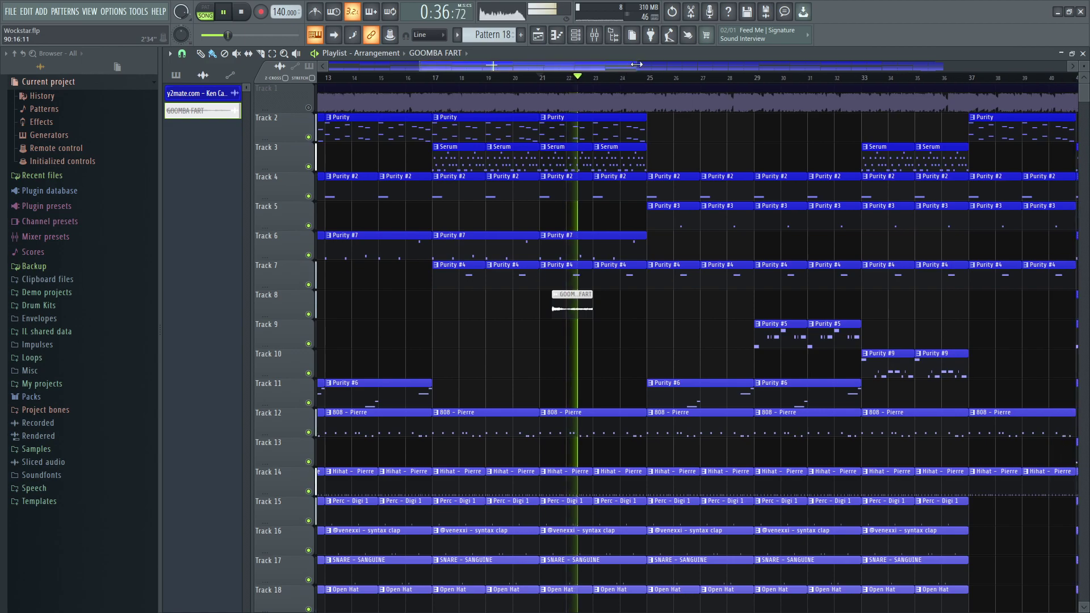
{"action": "left_click_drag", "start_coordinate": [540, 79], "coordinate": [603, 79]}
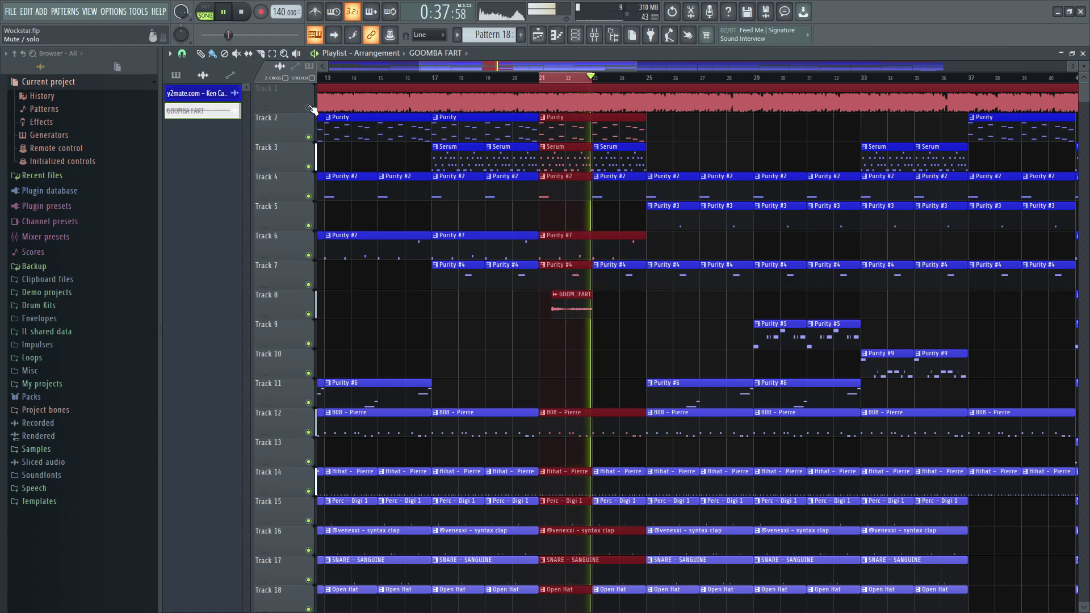
{"action": "right_click", "coordinate": [309, 107]}
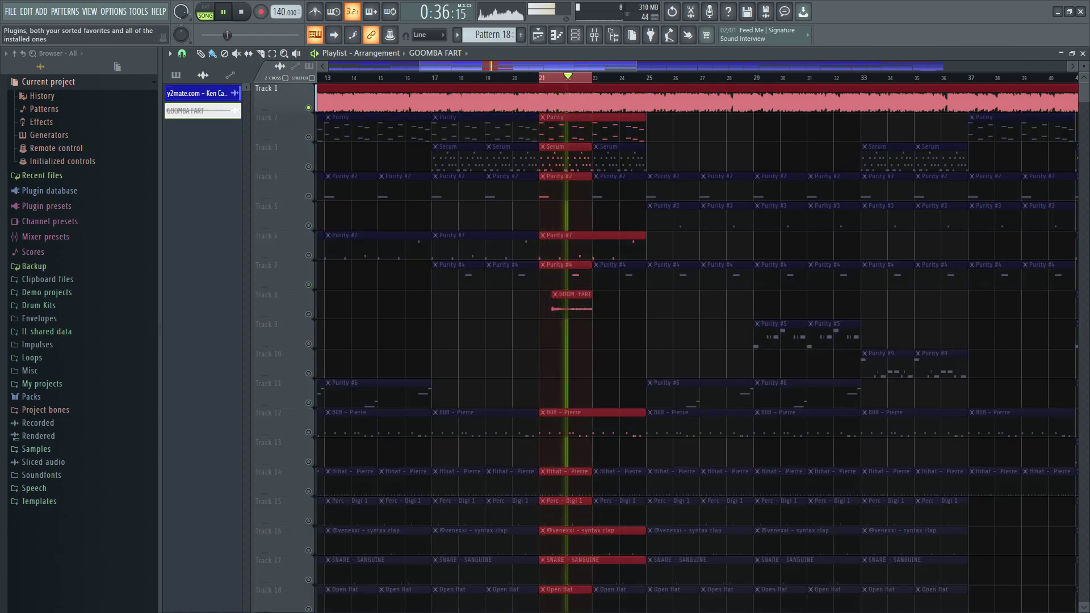